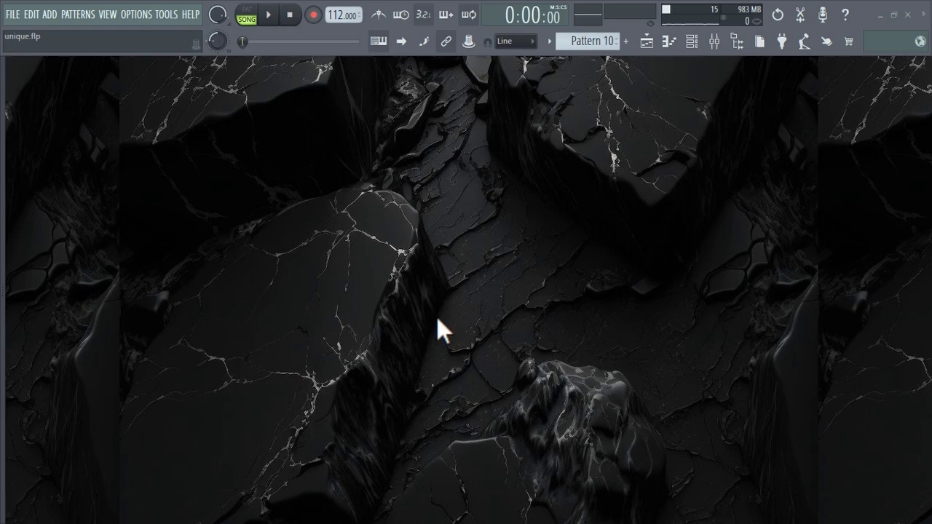
# Look over the project's mixer, playlist arrangement and channel rack.
pyautogui.click(716, 44)
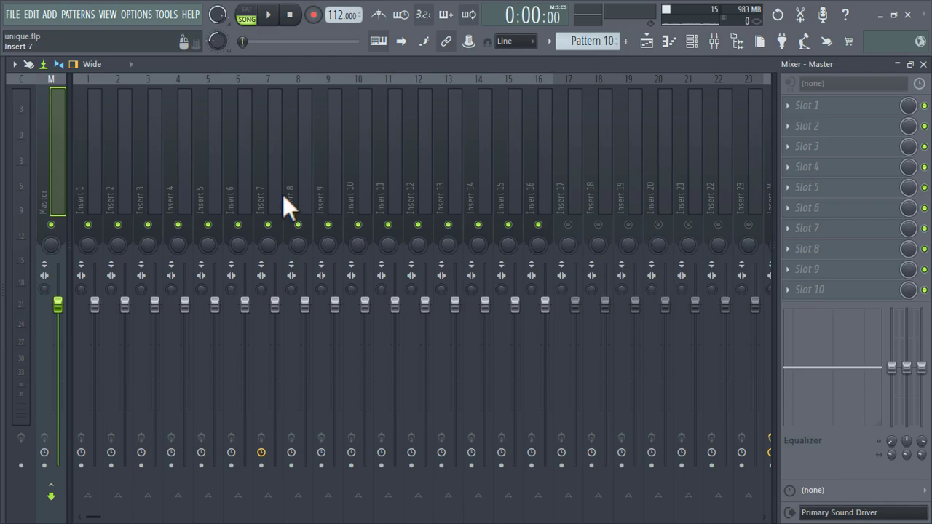
pyautogui.click(653, 38)
pyautogui.scroll(-3, 503, 218)
pyautogui.scroll(3, 503, 219)
pyautogui.click(699, 41)
pyautogui.scroll(-1, 361, 229)
pyautogui.scroll(1, 361, 229)
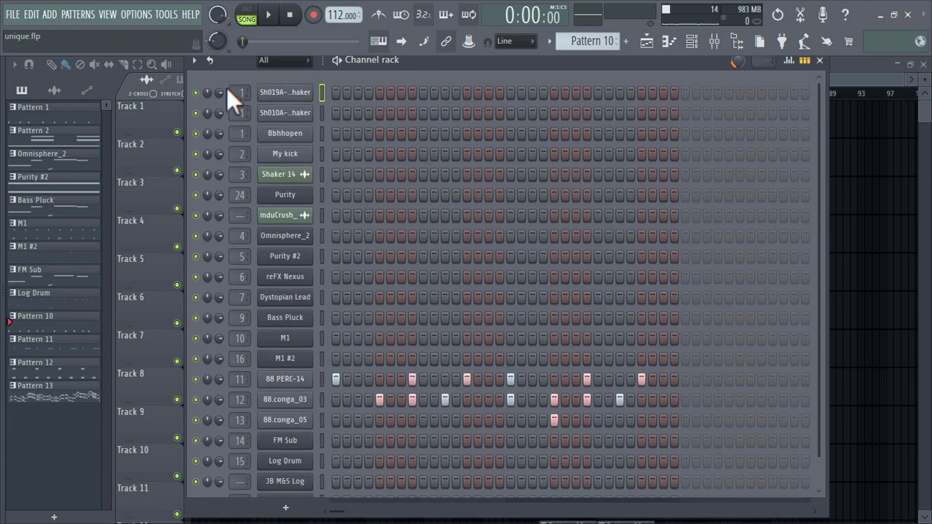
# Select the Master track in the mixer and turn up its stereo separation control.
pyautogui.click(717, 41)
pyautogui.moveTo(95, 159); pyautogui.dragTo(58, 156)
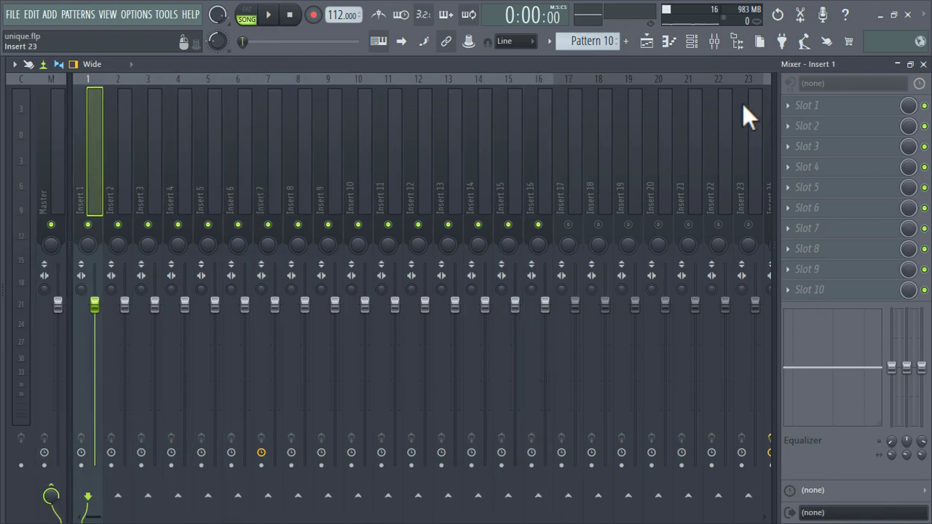
pyautogui.click(60, 113)
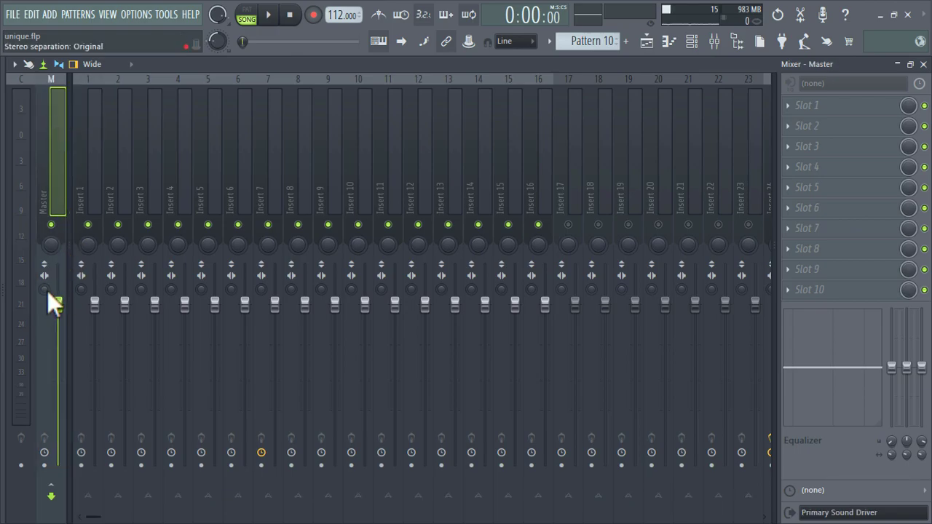
pyautogui.moveTo(47, 292); pyautogui.dragTo(47, 269)
# Set the playlist time selection from bar 1 to bar 9 and mute Track 2.
pyautogui.click(649, 44)
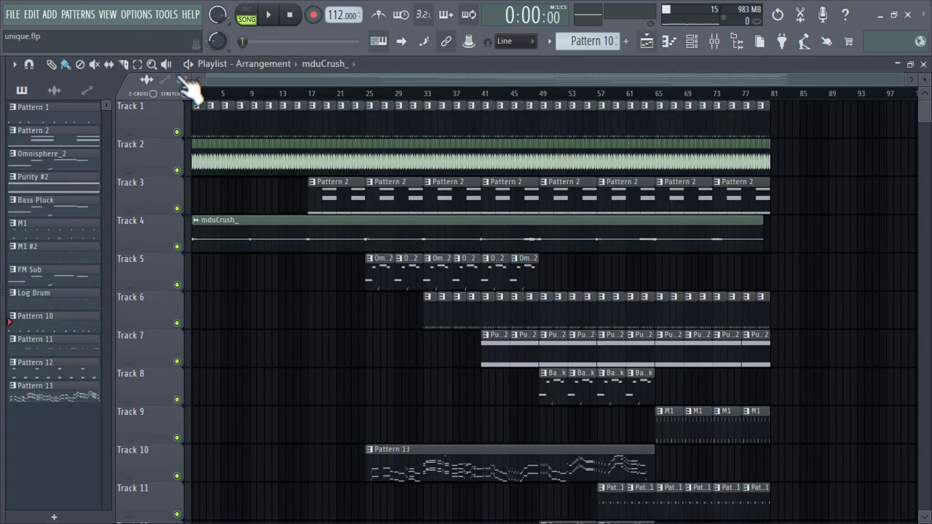
pyautogui.moveTo(252, 95); pyautogui.dragTo(148, 143)
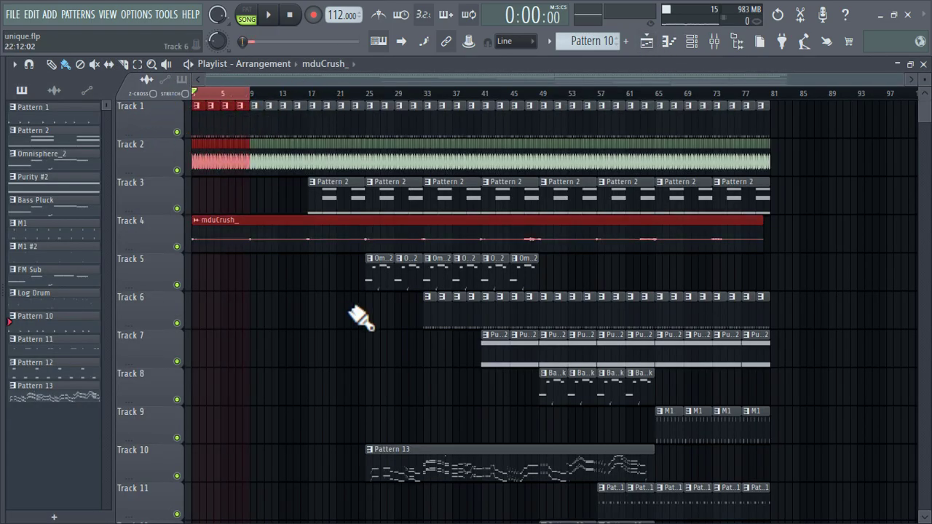
pyautogui.click(318, 320)
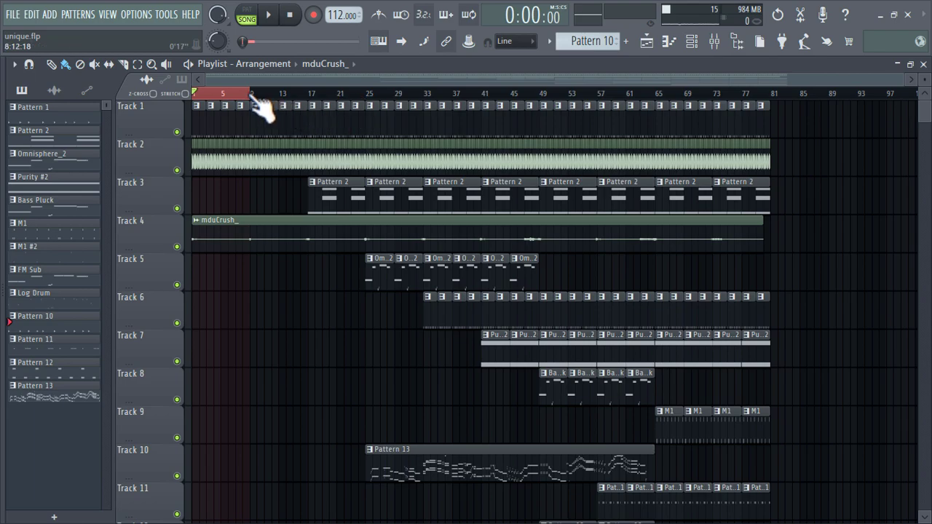
pyautogui.scroll(3, 262, 108)
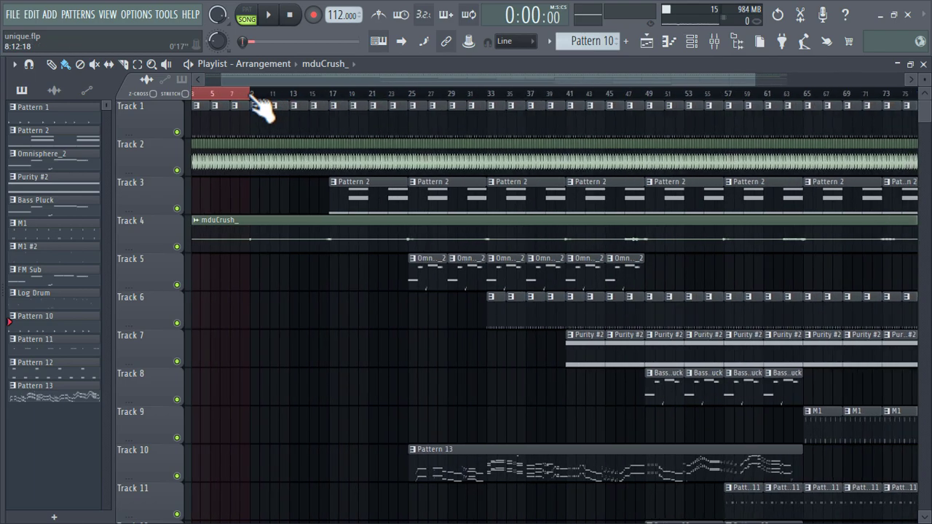
pyautogui.click(177, 170)
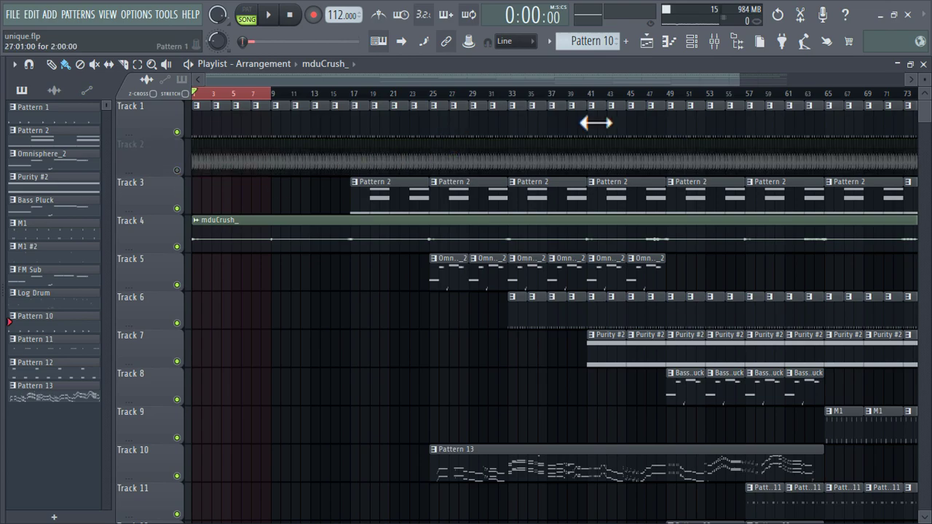
# Insert FabFilter Pro-Q 3 in the first effect slot of the Master mixer track.
pyautogui.click(715, 41)
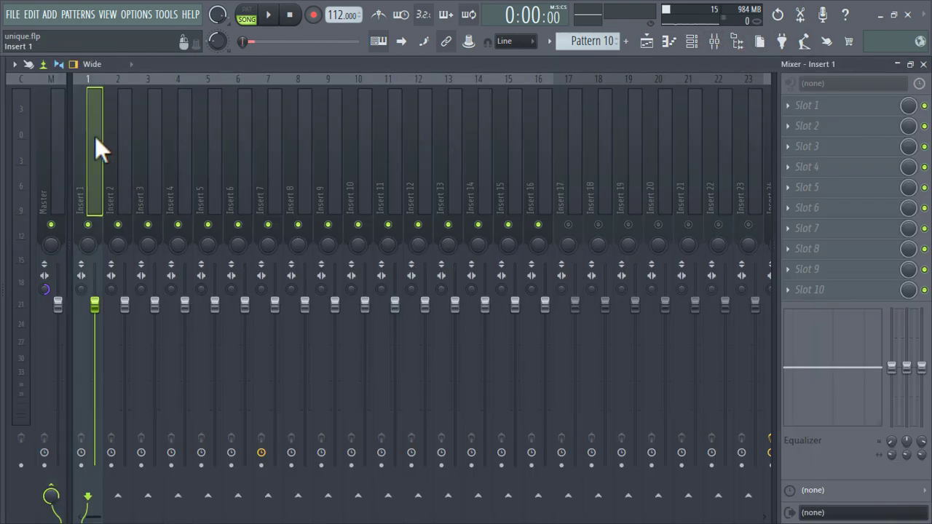
pyautogui.click(647, 42)
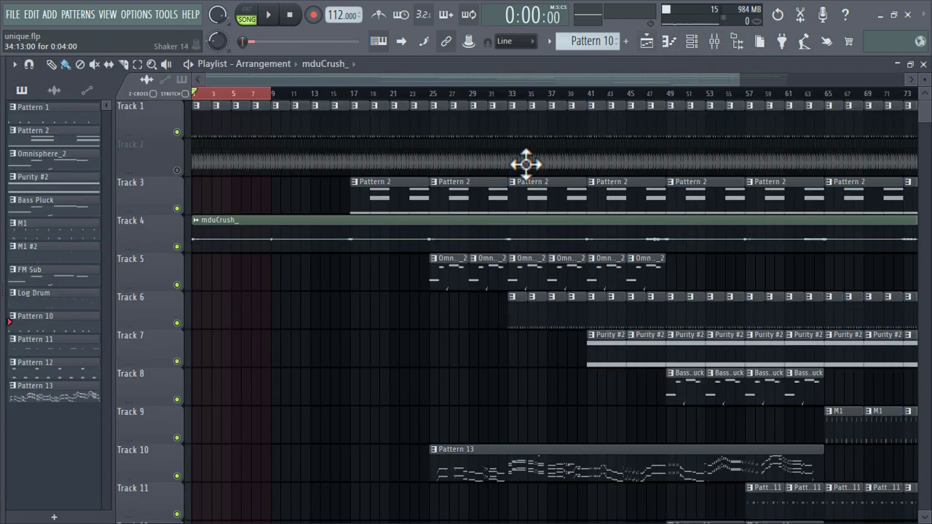
pyautogui.click(719, 48)
pyautogui.click(57, 135)
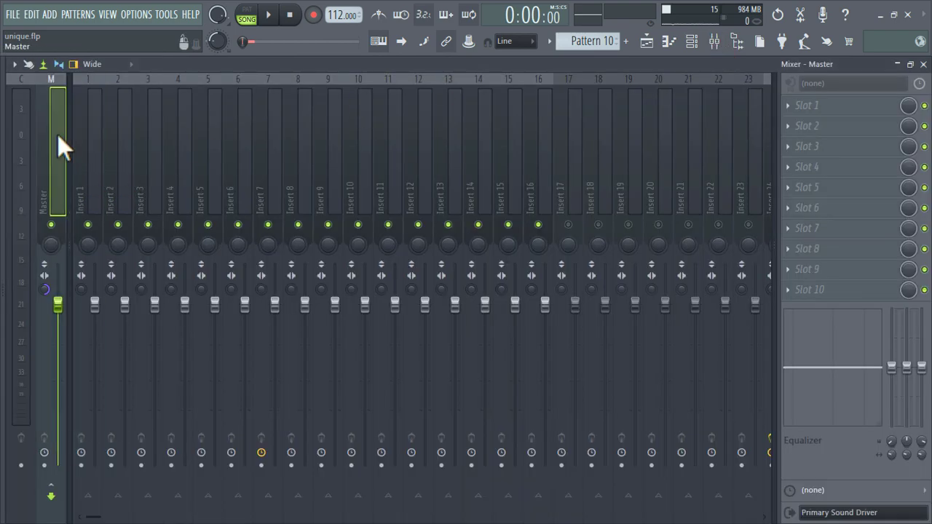
pyautogui.click(874, 109)
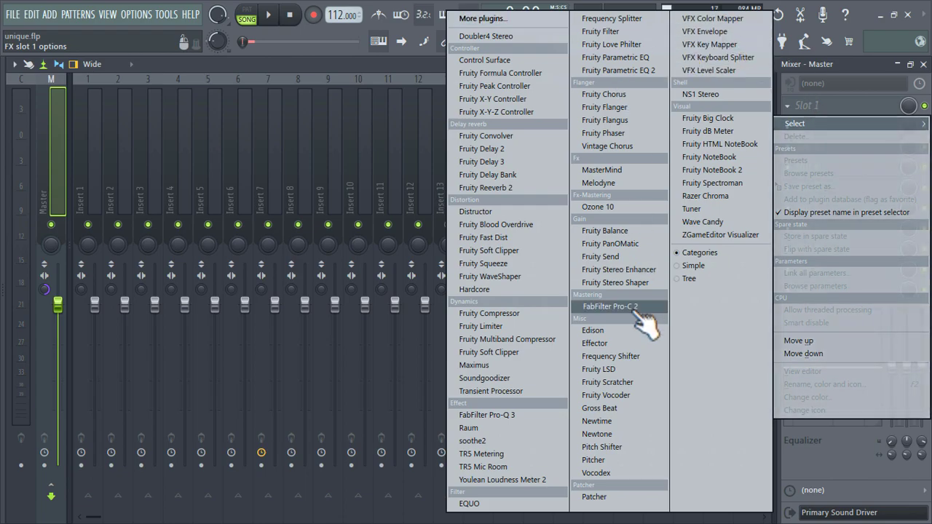
pyautogui.click(545, 416)
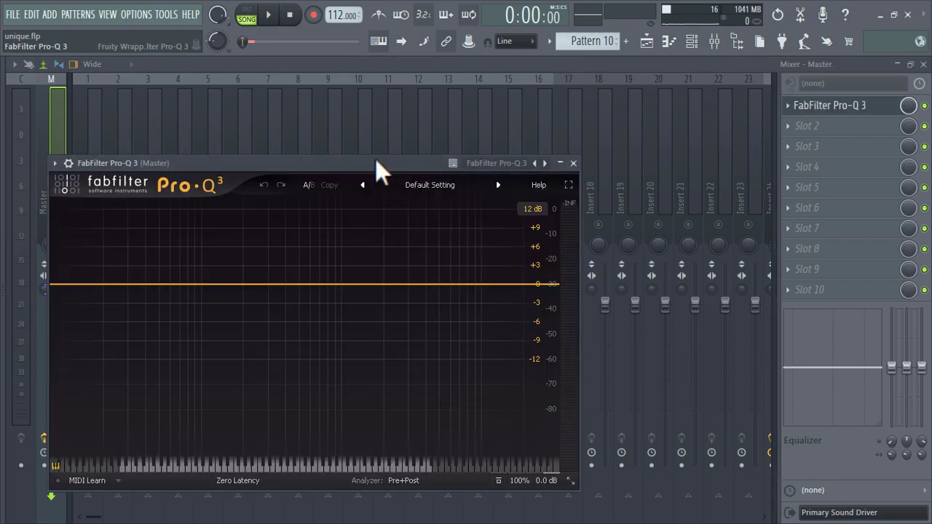
# Load the Jbeats_za preset in the Master track's FabFilter Pro-Q 3 and close its editor.
pyautogui.moveTo(377, 163); pyautogui.dragTo(466, 107)
pyautogui.click(535, 136)
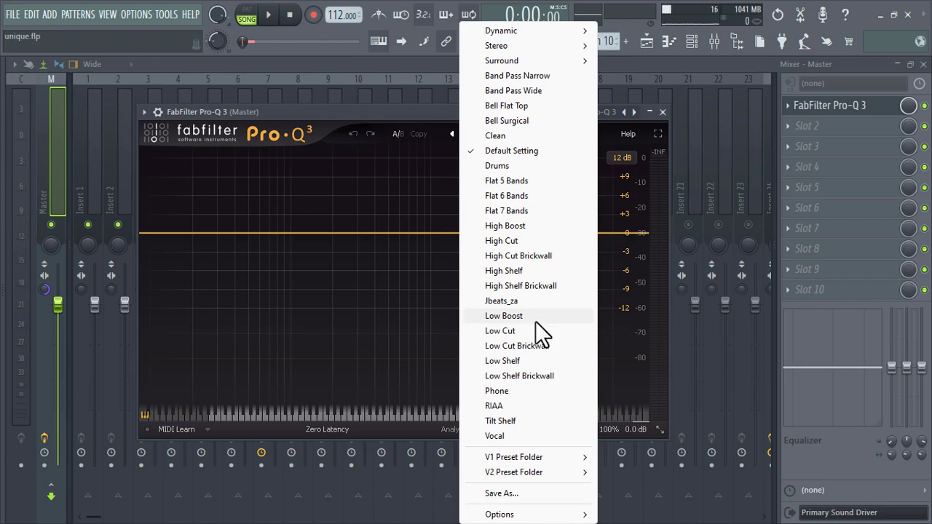
pyautogui.click(502, 301)
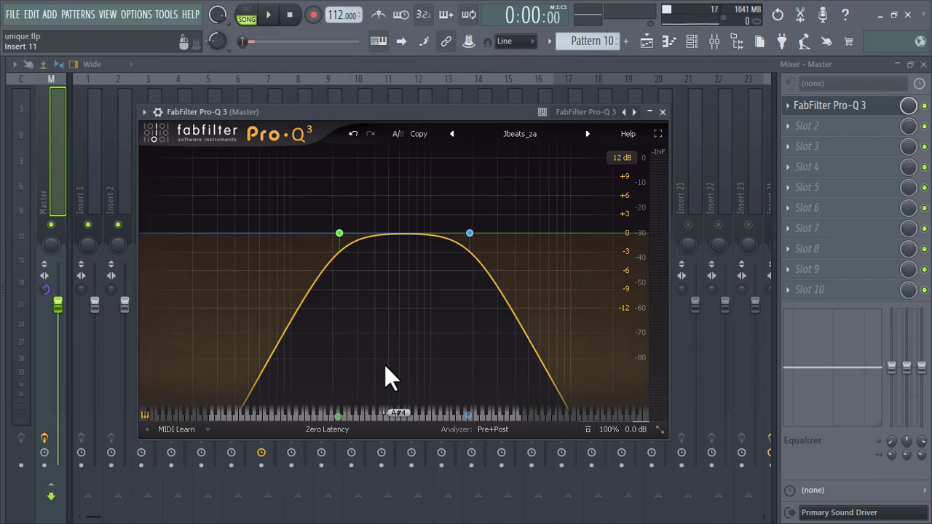
pyautogui.click(663, 112)
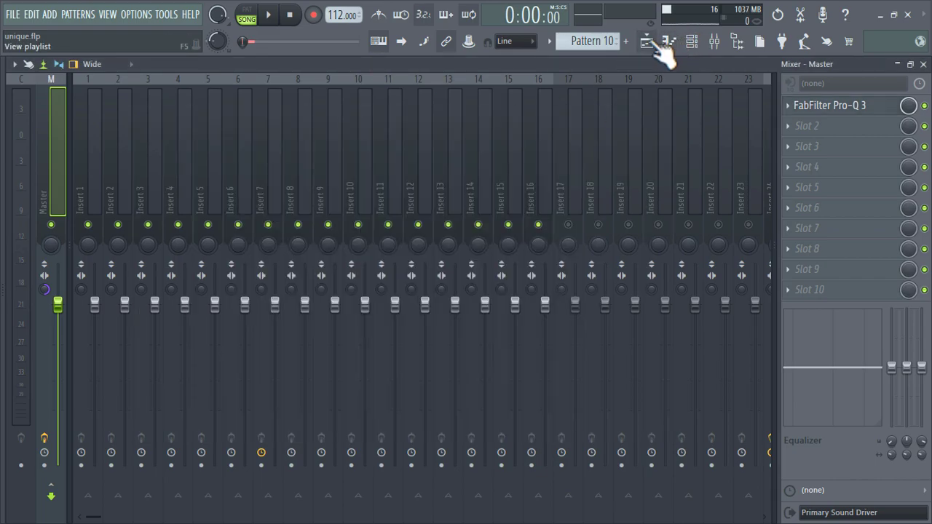
# Play the selected bars, check the Insert 1 and Insert 2 mixer tracks, and raise the system volume to 40.
pyautogui.click(269, 15)
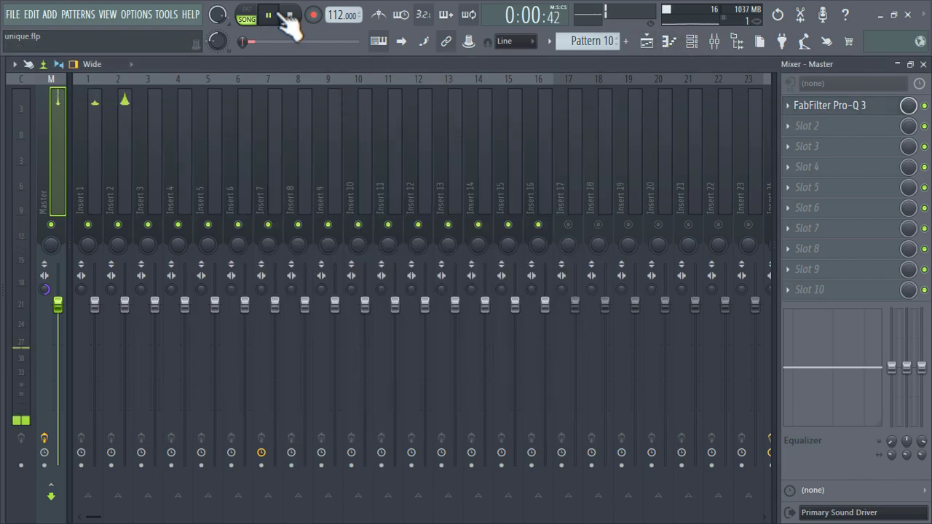
pyautogui.click(93, 102)
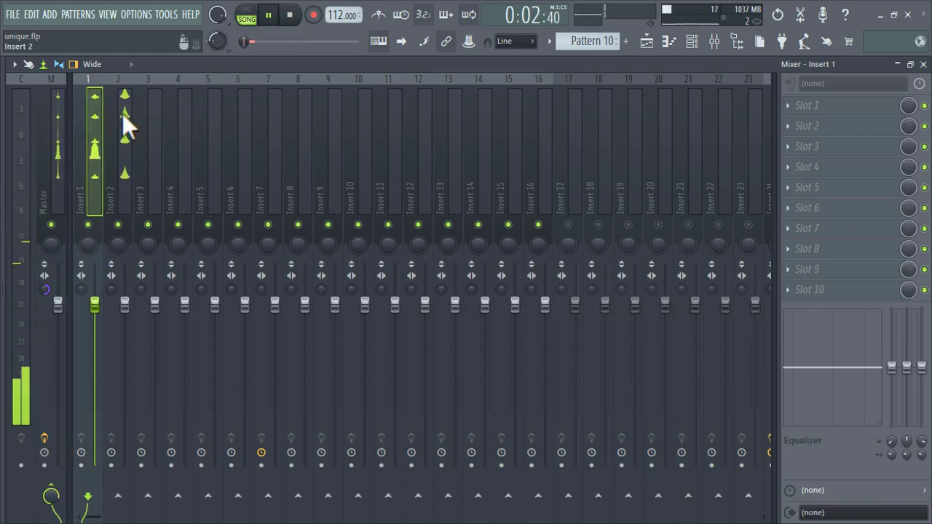
pyautogui.click(122, 114)
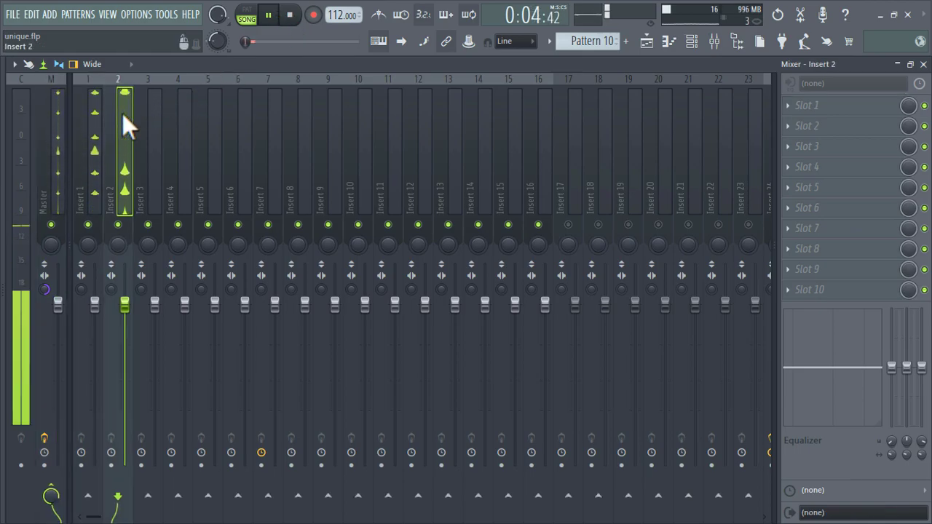
pyautogui.press('XF86AudioRaiseVolume')
pyautogui.press('XF86AudioRaiseVolume')
pyautogui.press('XF86AudioRaiseVolume')
pyautogui.press('XF86AudioRaiseVolume')
pyautogui.press('XF86AudioRaiseVolume')
pyautogui.press('XF86AudioRaiseVolume')
pyautogui.press('XF86AudioRaiseVolume')
pyautogui.press('XF86AudioRaiseVolume')
pyautogui.press('XF86AudioRaiseVolume')
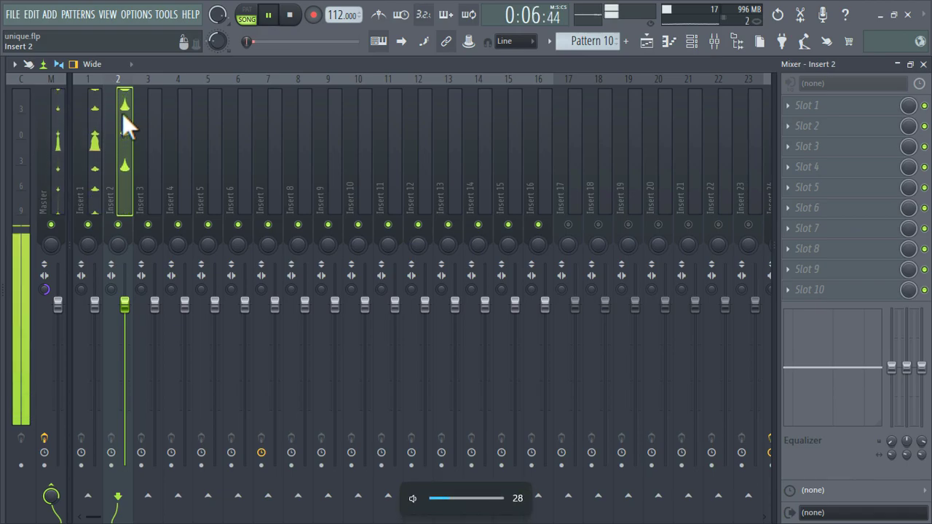
pyautogui.press('XF86AudioRaiseVolume')
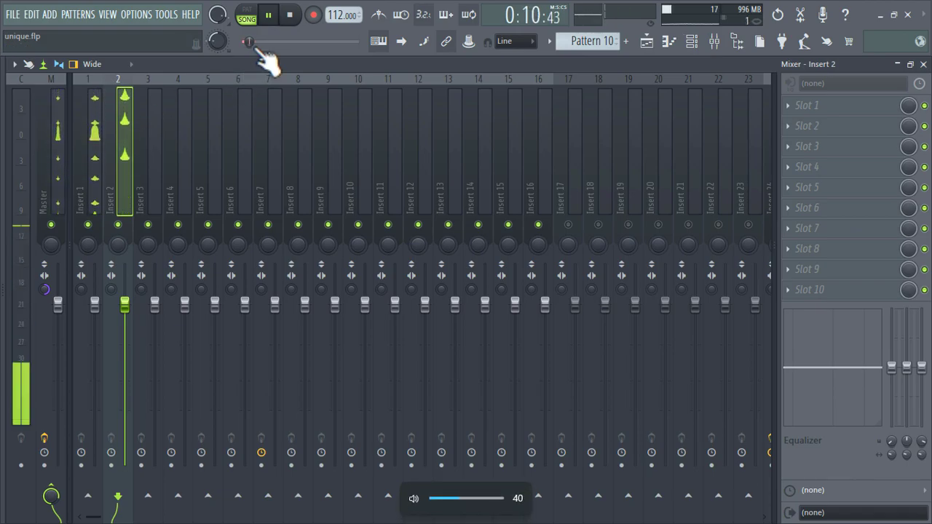
# Pause and resume playback, and solo the Insert 1 mixer track.
pyautogui.click(271, 14)
pyautogui.click(275, 15)
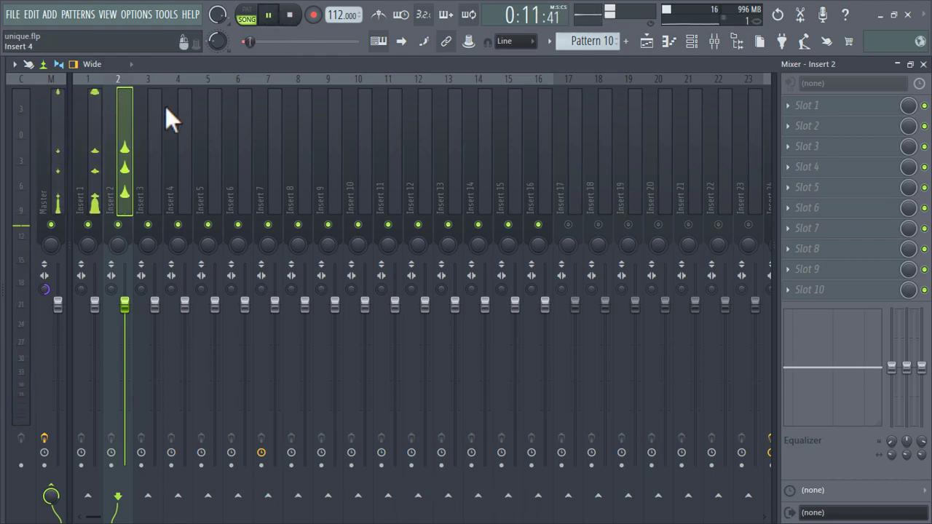
pyautogui.click(93, 126)
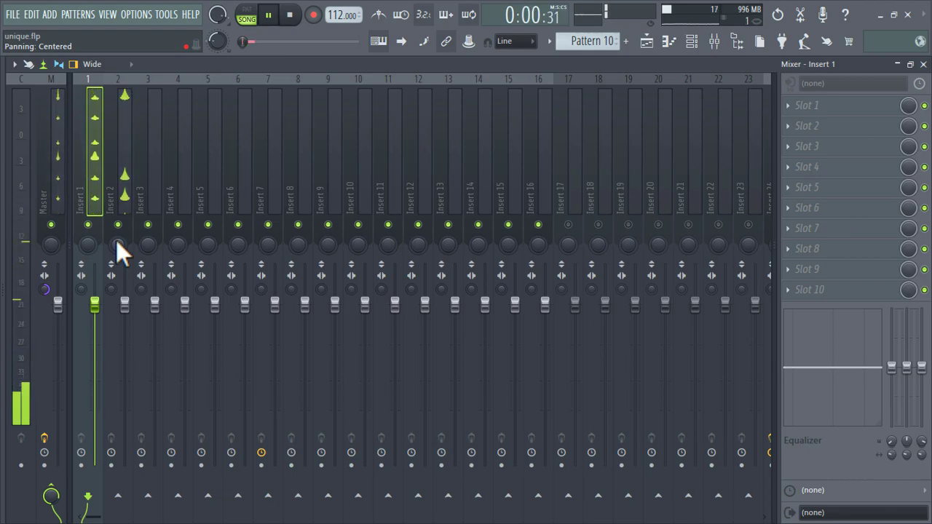
pyautogui.rightClick(92, 227)
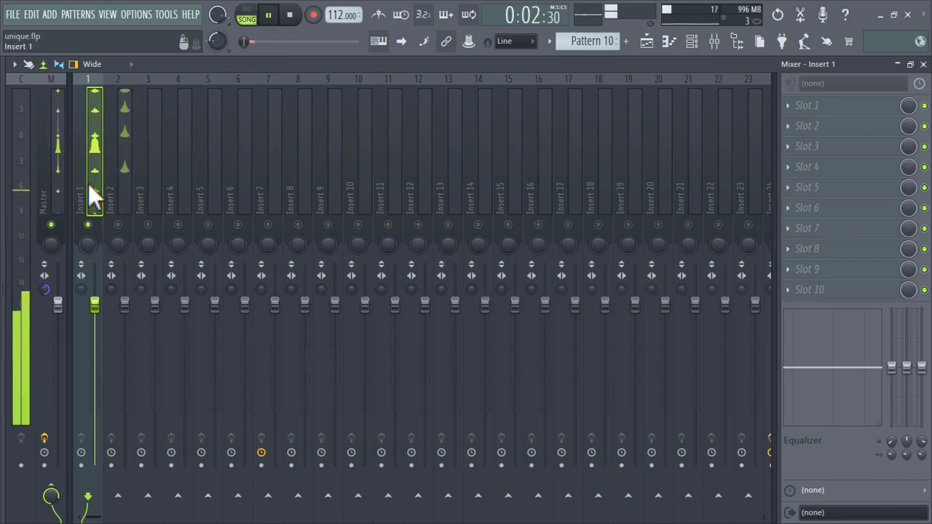
# Load Fruity Parametric EQ 2 in the first effect slot of Insert 1.
pyautogui.click(797, 108)
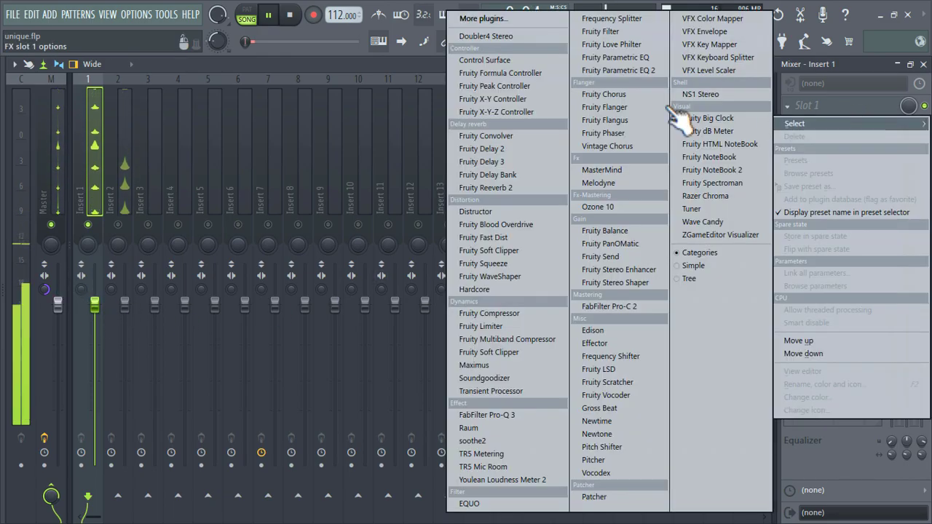
pyautogui.click(644, 60)
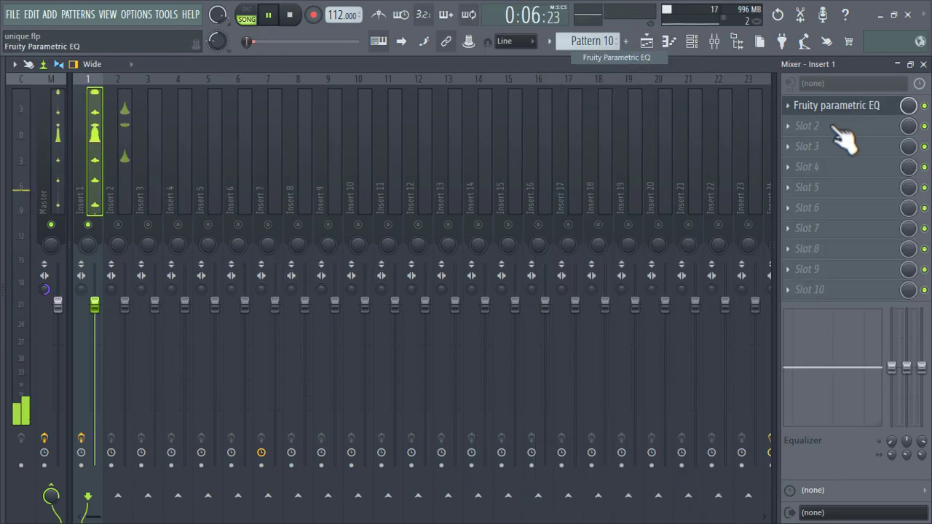
pyautogui.click(805, 118)
pyautogui.moveTo(801, 124)
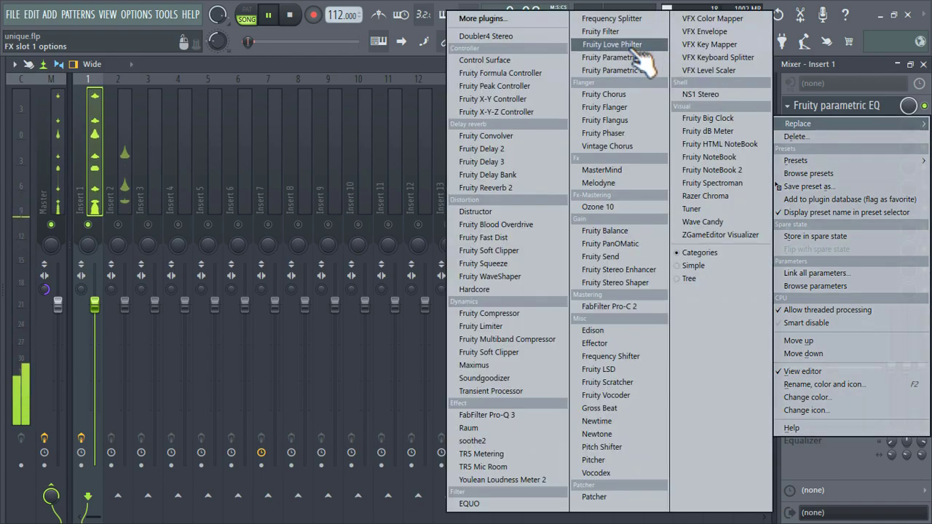
pyautogui.click(623, 74)
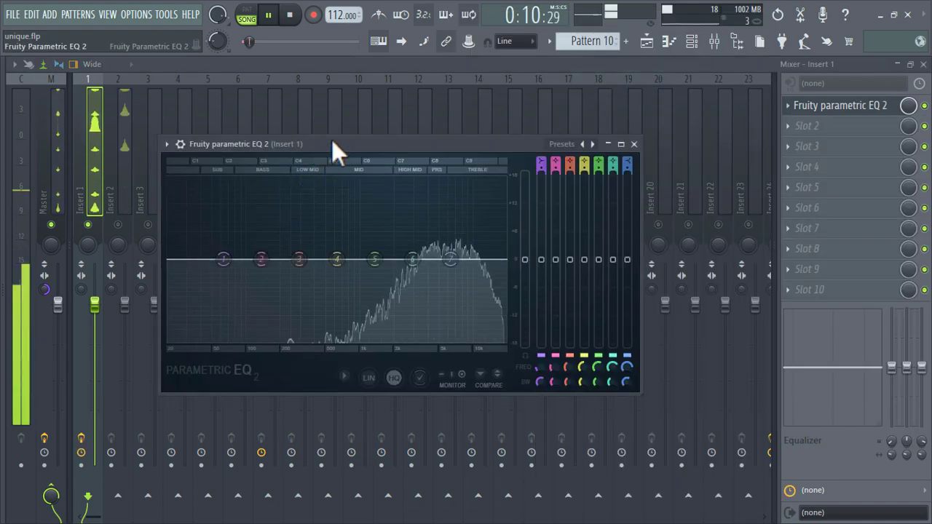
# Apply the 40Hz cut preset to Insert 1's equalizer and move the low-cut band up to slightly above 200 Hz.
pyautogui.click(562, 144)
pyautogui.click(591, 228)
pyautogui.moveTo(214, 259); pyautogui.dragTo(291, 259)
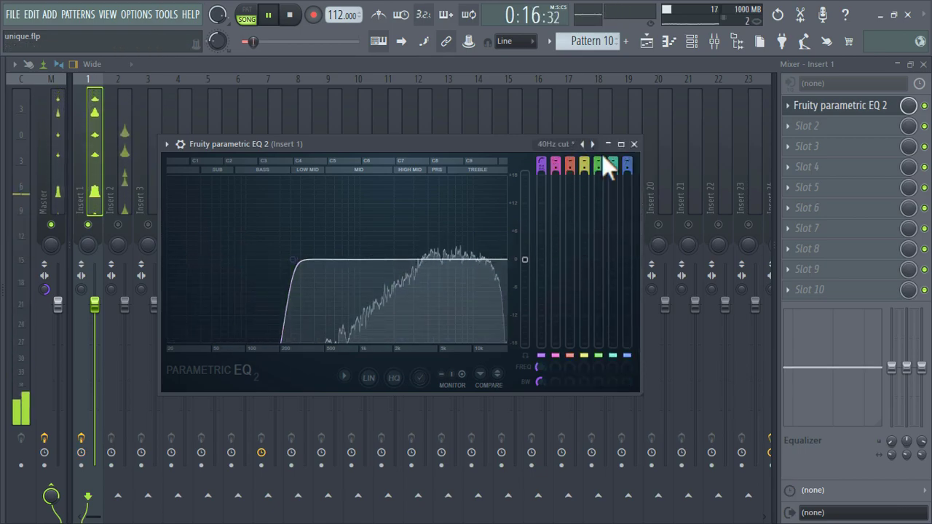
# Close the equalizer and lower Insert 1's volume fader to about -5.1 dB (79%).
pyautogui.click(633, 144)
pyautogui.moveTo(95, 304); pyautogui.dragTo(95, 343)
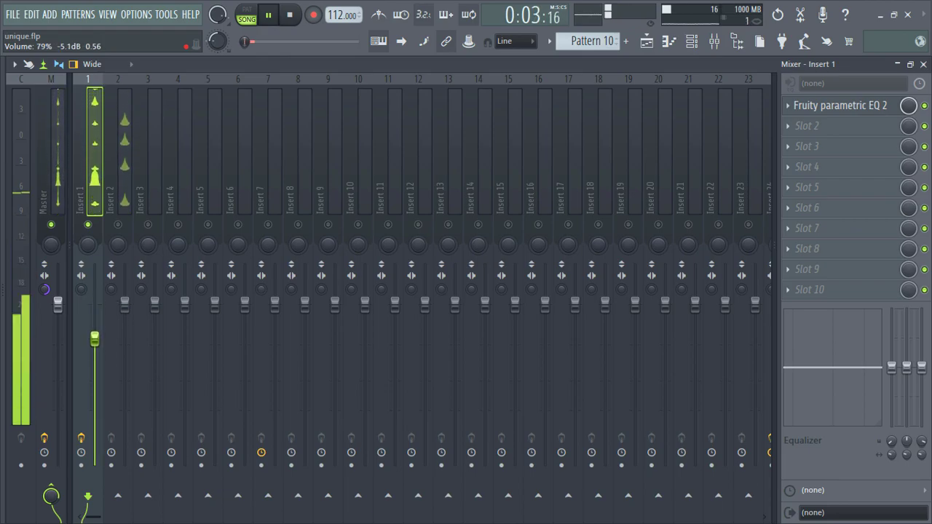
# Open Pattern 1 from the playlist and bring up the sampler settings of its Bbhhopen channel.
pyautogui.click(691, 41)
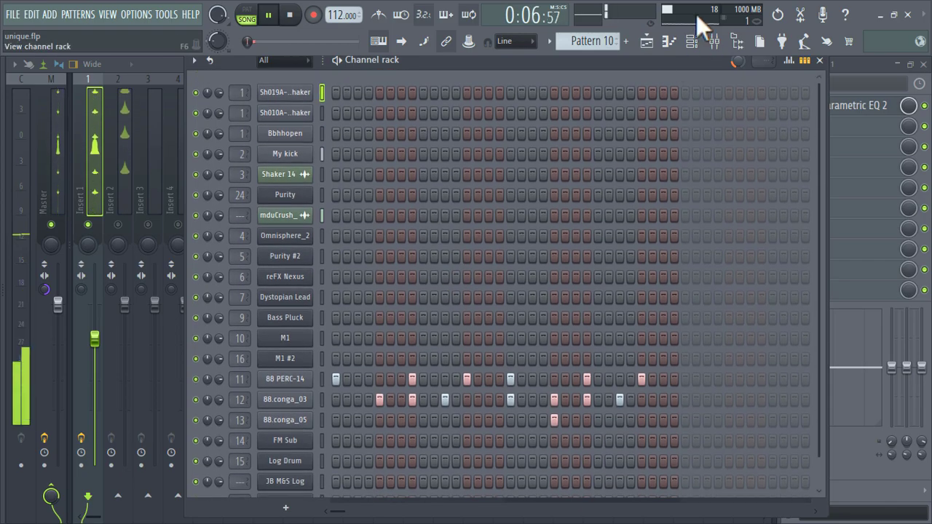
pyautogui.click(647, 41)
pyautogui.doubleClick(240, 114)
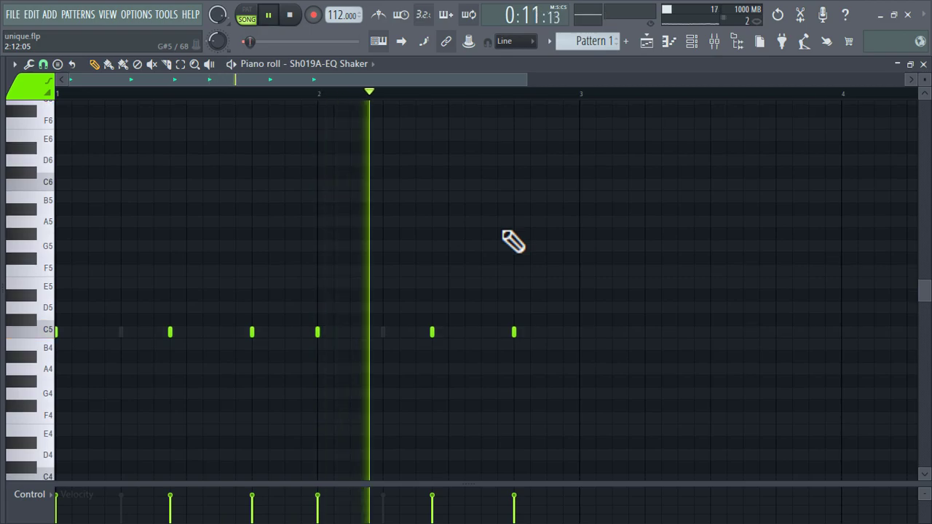
pyautogui.click(692, 41)
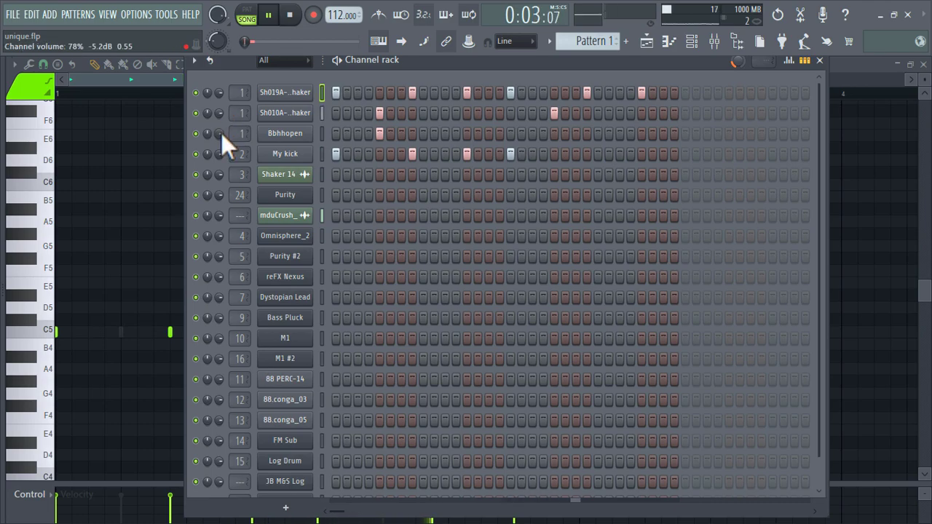
pyautogui.click(291, 136)
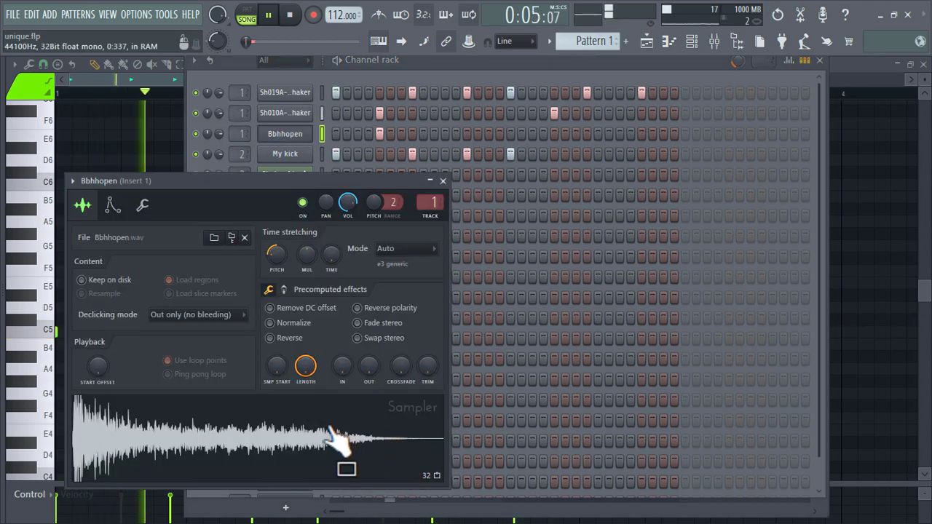
# Lower the Bbhhopen channel's volume to about 35% (-17.5 dB) and close its sampler settings.
pyautogui.moveTo(348, 204); pyautogui.dragTo(350, 180)
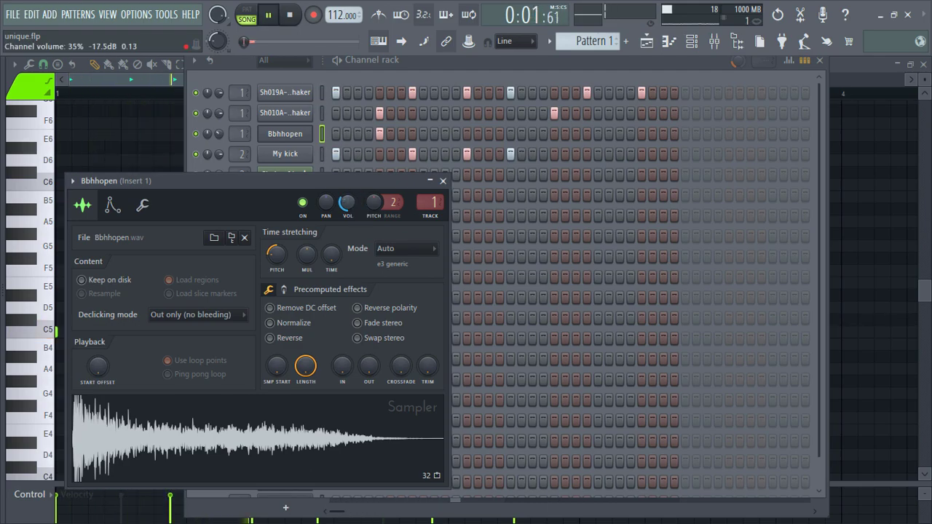
pyautogui.click(443, 180)
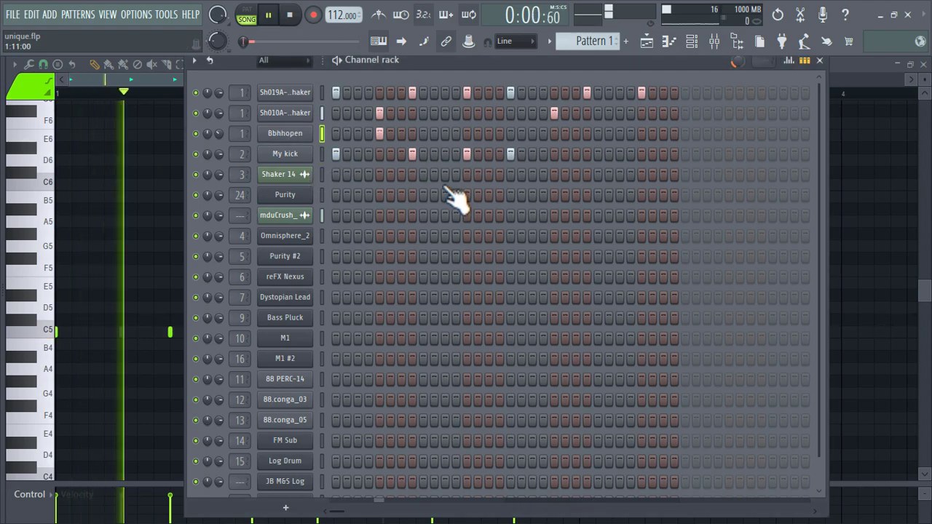
# Lower Insert 2's volume fader in the mixer to slightly below -8.0 dB (67%).
pyautogui.click(714, 41)
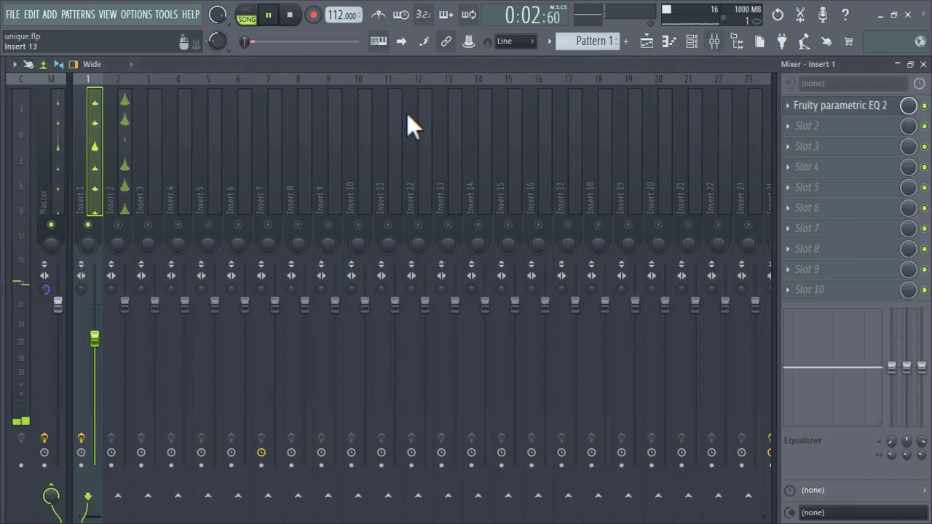
pyautogui.click(127, 150)
pyautogui.moveTo(126, 307); pyautogui.dragTo(139, 376)
pyautogui.moveTo(125, 309); pyautogui.dragTo(124, 357)
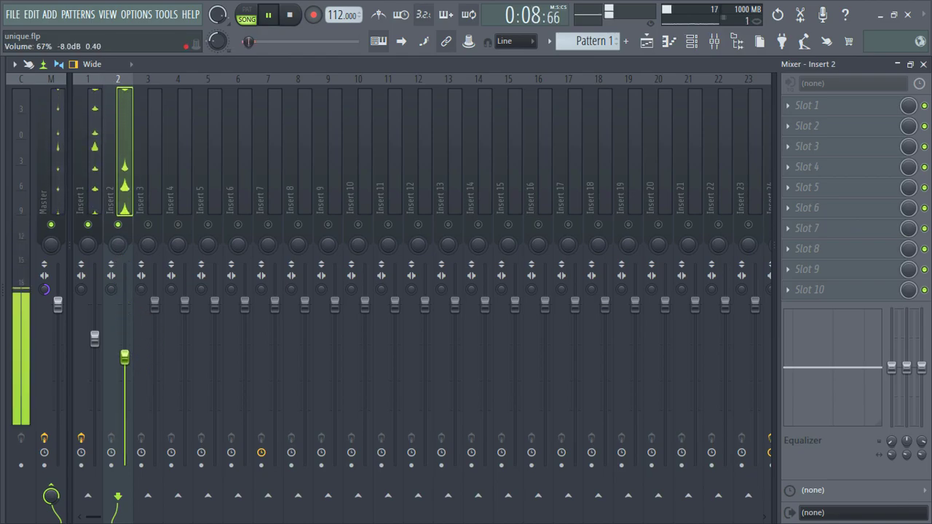
pyautogui.moveTo(125, 357); pyautogui.dragTo(124, 363)
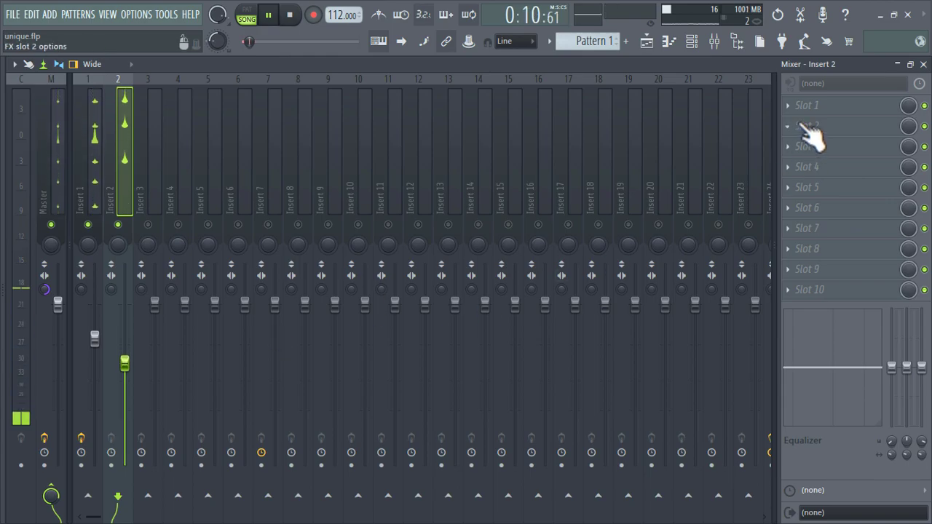
# Load Fruity Parametric EQ 2 in Insert 2's first effect slot and pull high-shelf band 7 fully down at about 84 Hz.
pyautogui.click(808, 107)
pyautogui.click(664, 72)
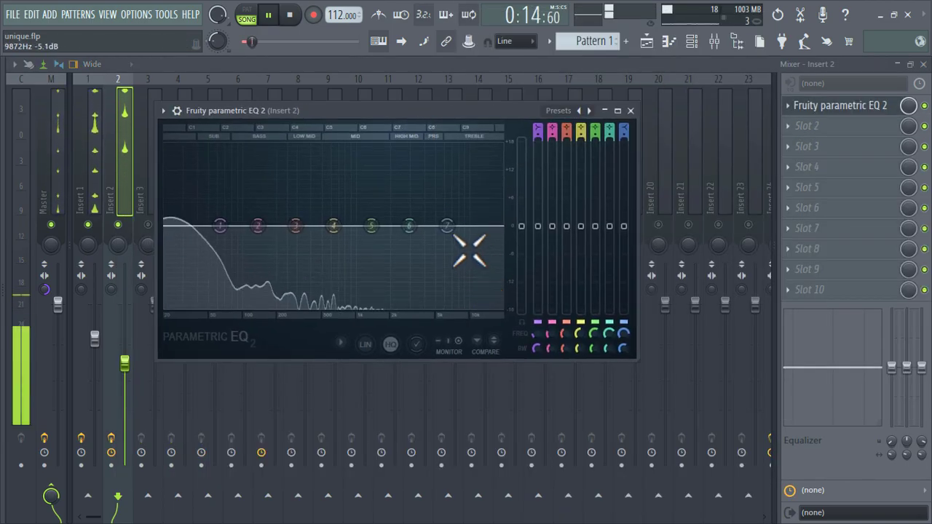
pyautogui.moveTo(447, 226); pyautogui.dragTo(246, 312)
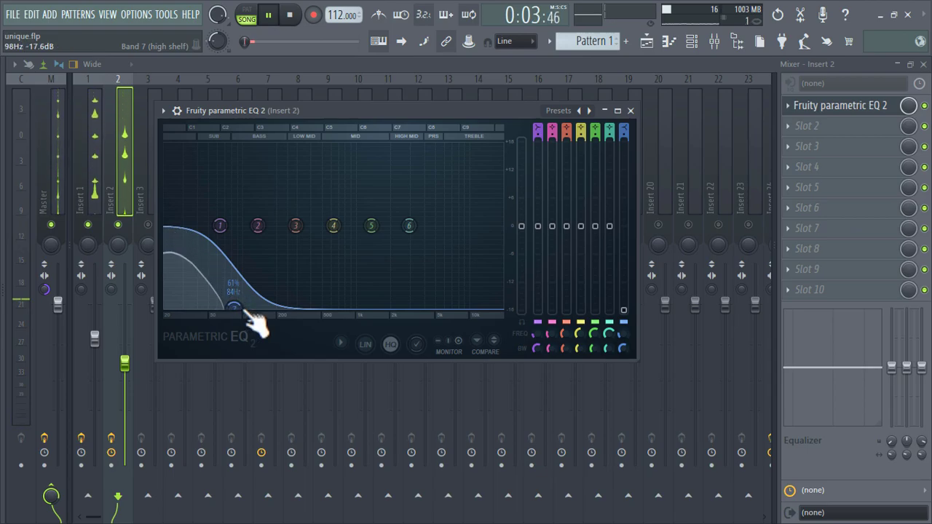
pyautogui.click(630, 110)
# Unmute playlist Track 2 and lower Insert 3's volume fader in the mixer to about -11.3 dB.
pyautogui.click(646, 41)
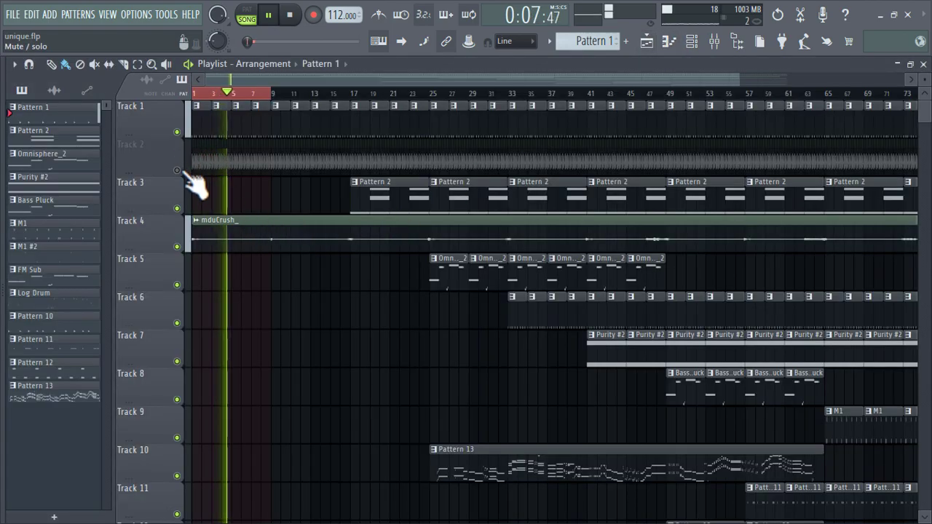
pyautogui.click(713, 42)
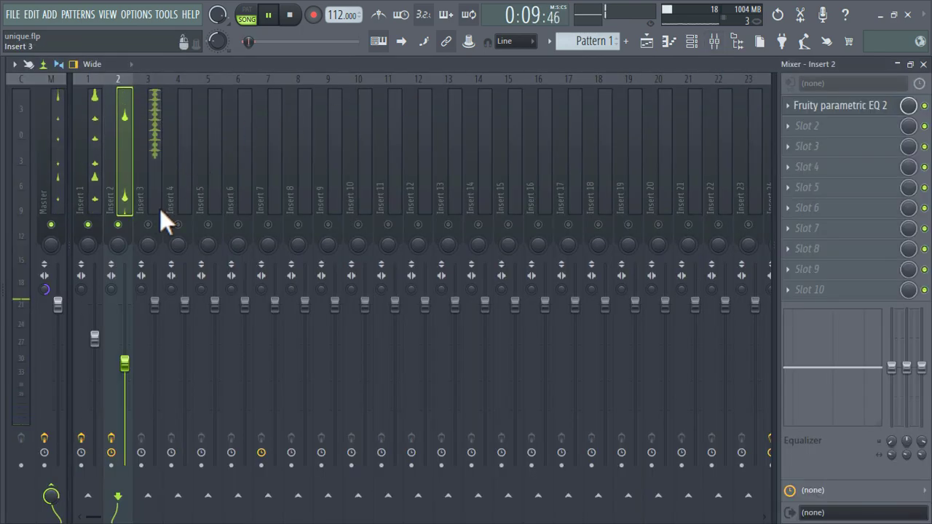
pyautogui.moveTo(155, 304); pyautogui.dragTo(155, 345)
pyautogui.moveTo(155, 379); pyautogui.dragTo(155, 375)
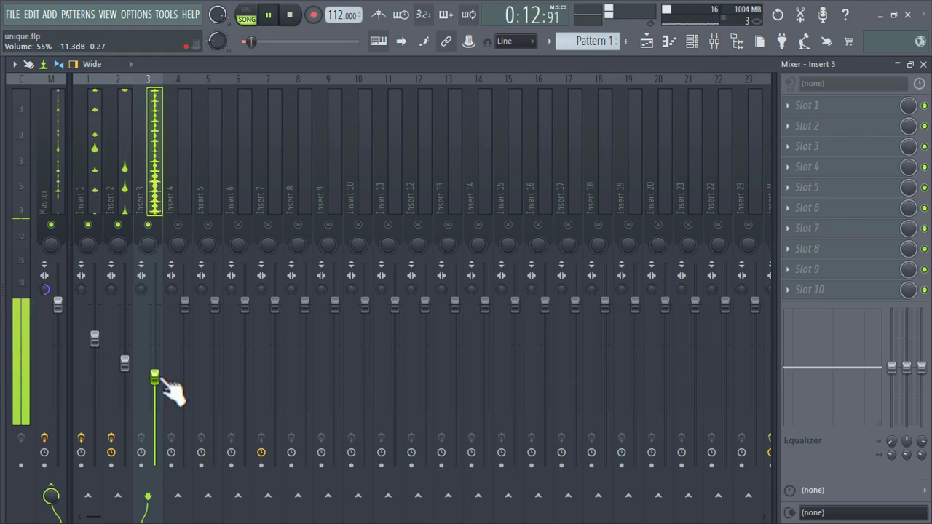
# Load Fruity Parametric EQ 2 on Insert 3, pulling band 1 to -18 dB at about 635 Hz and band 2 fully down at about 122 Hz.
pyautogui.click(852, 114)
pyautogui.click(634, 73)
pyautogui.moveTo(76, 244); pyautogui.dragTo(190, 324)
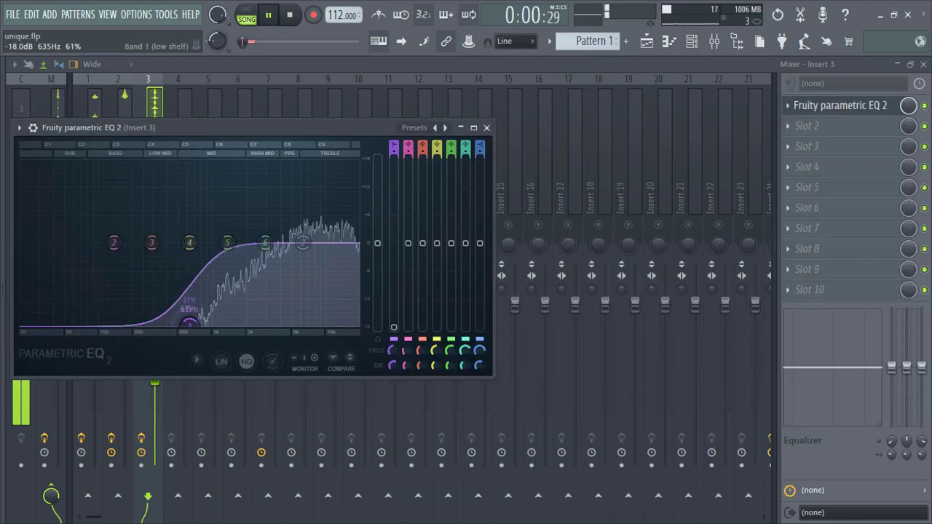
pyautogui.moveTo(114, 243); pyautogui.dragTo(129, 323)
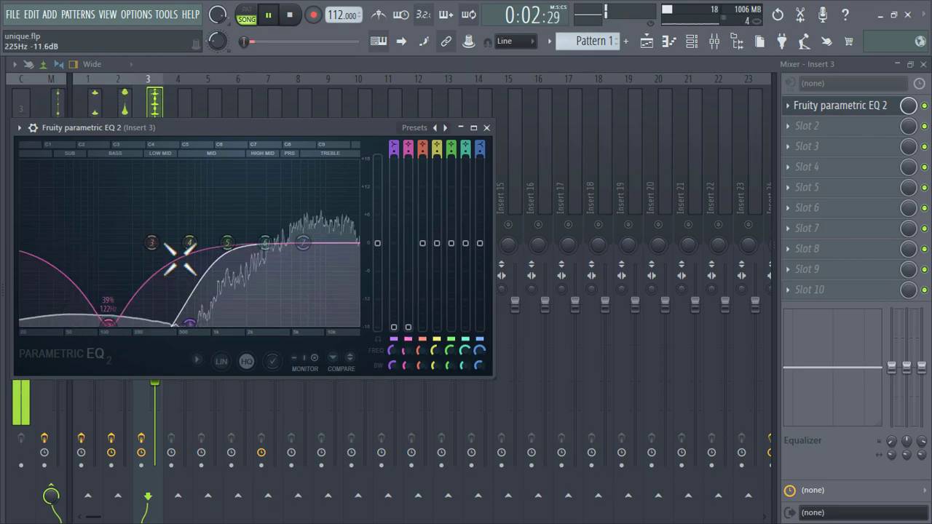
pyautogui.click(486, 127)
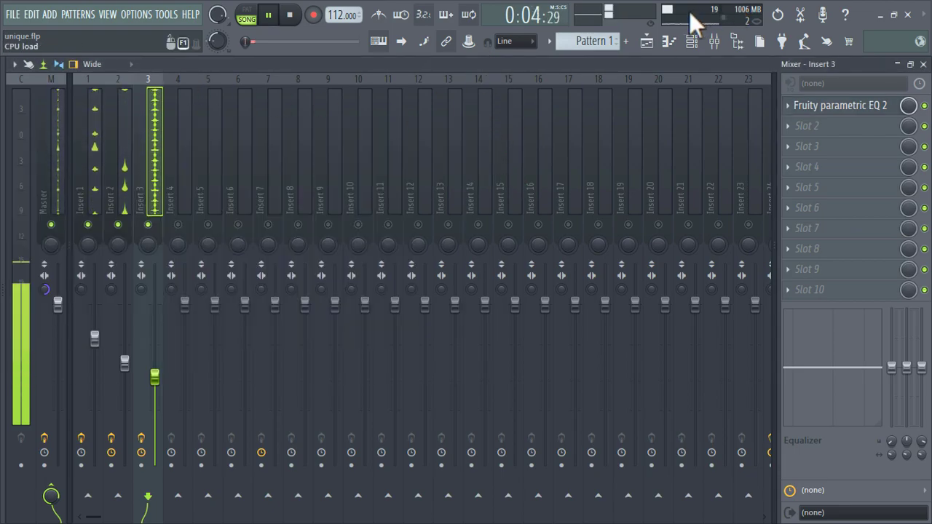
# Re-enable all mixer inserts and set the playlist loop selection from bar 17 up to bar 25.
pyautogui.rightClick(149, 225)
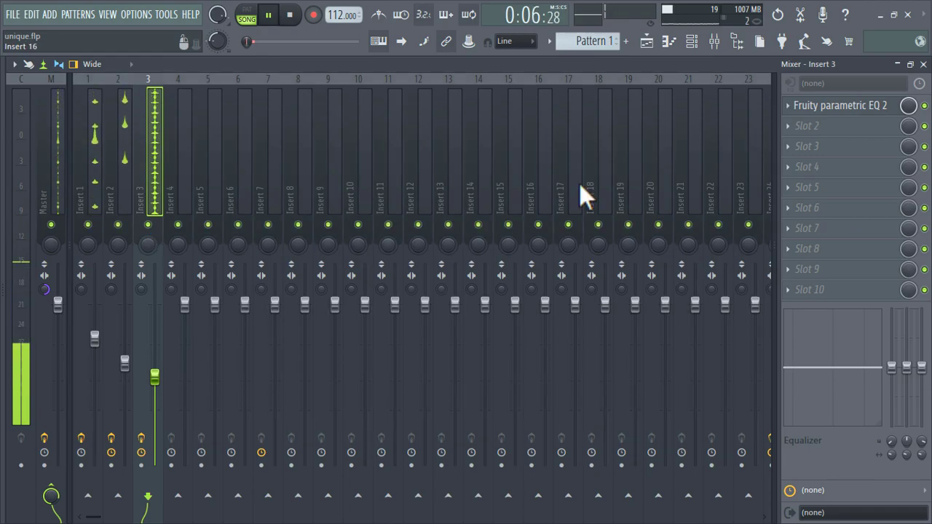
pyautogui.click(648, 42)
pyautogui.moveTo(268, 95); pyautogui.dragTo(429, 102)
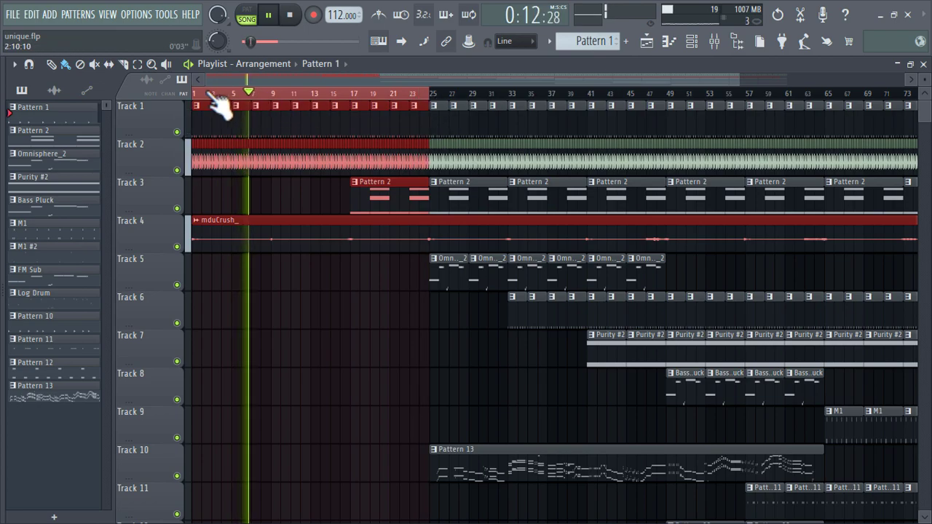
pyautogui.moveTo(260, 103); pyautogui.dragTo(348, 111)
pyautogui.rightClick(351, 285)
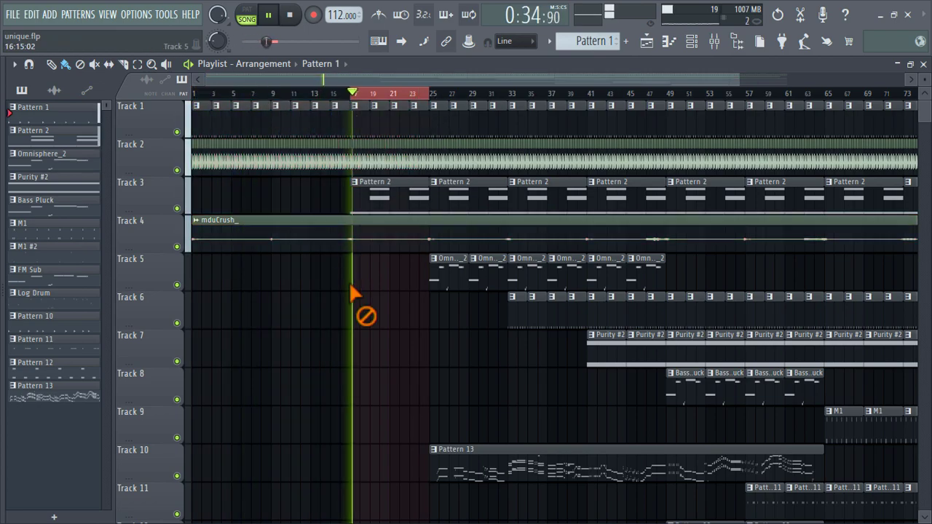
# Look up the Purity channel's mixer routing in the channel rack, select Insert 24 and reset its volume fader.
pyautogui.click(734, 40)
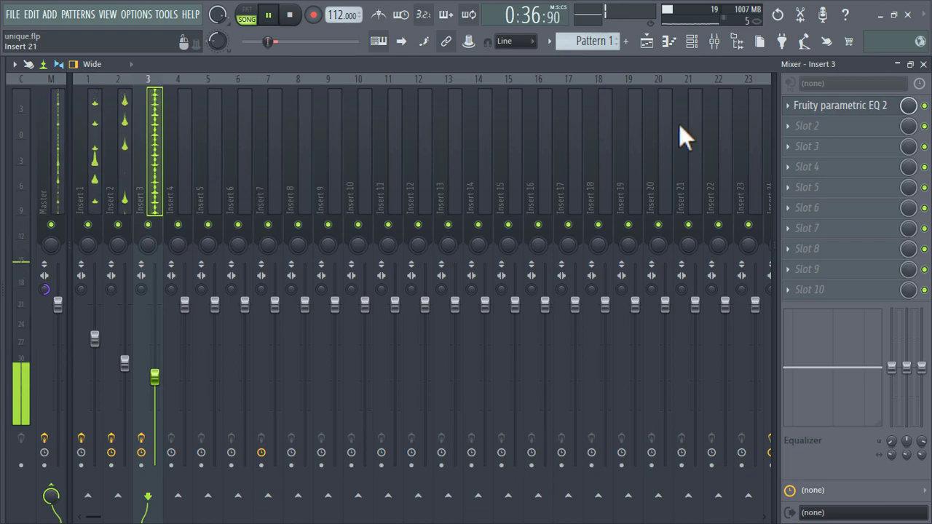
pyautogui.click(695, 41)
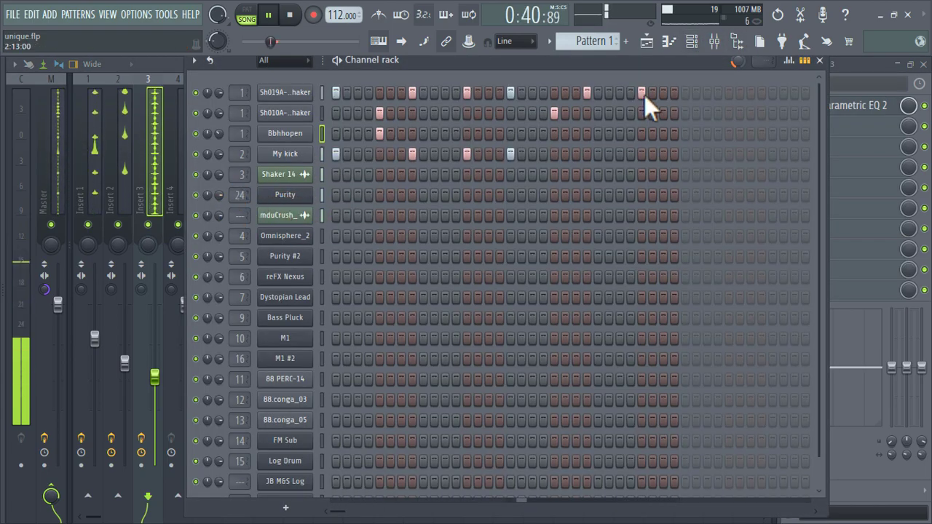
pyautogui.click(728, 42)
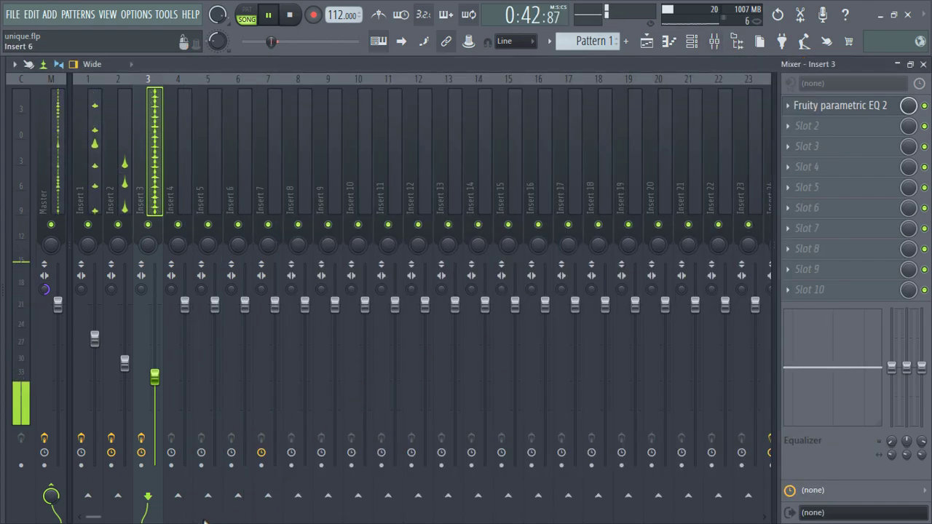
pyautogui.moveTo(95, 517); pyautogui.dragTo(168, 518)
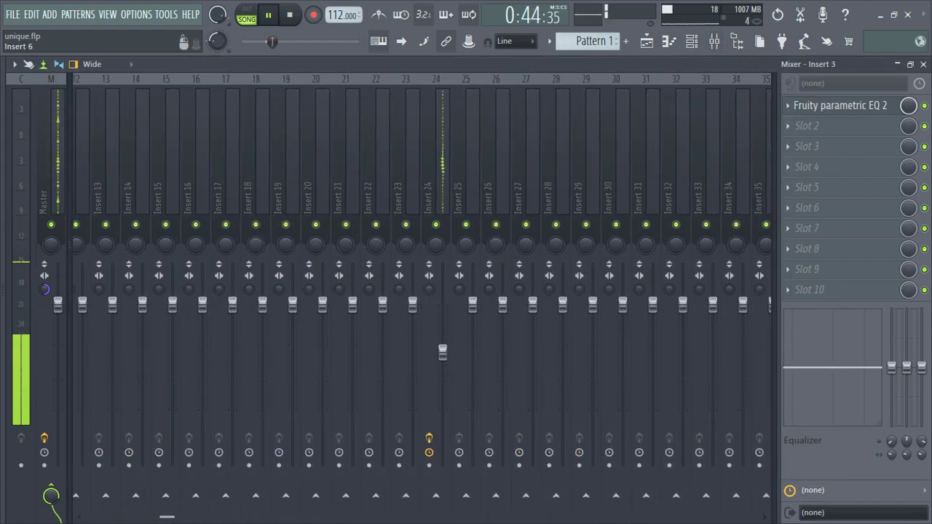
pyautogui.click(441, 155)
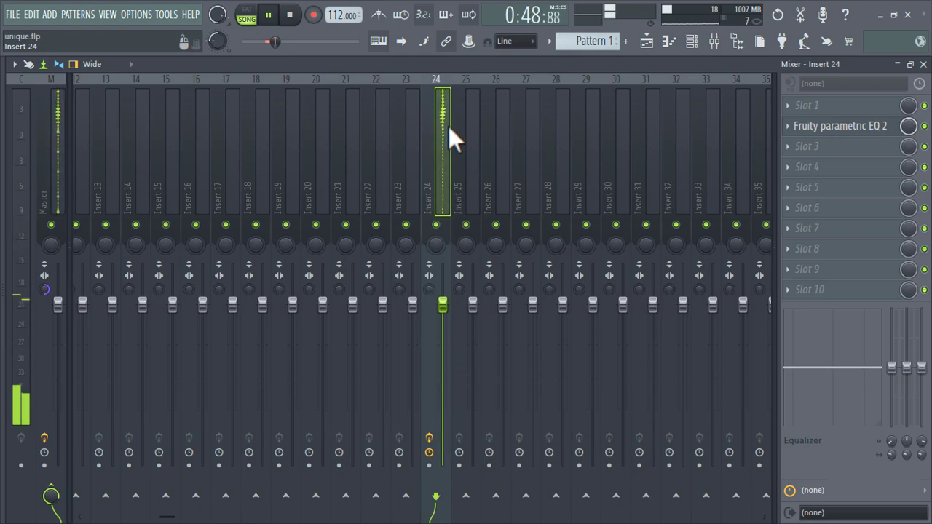
# Delete Fruity Parametric EQ 2 from Insert 24 and cut the low shelf of its built-in equalizer to -18 dB at about 148 Hz.
pyautogui.click(887, 127)
pyautogui.click(887, 126)
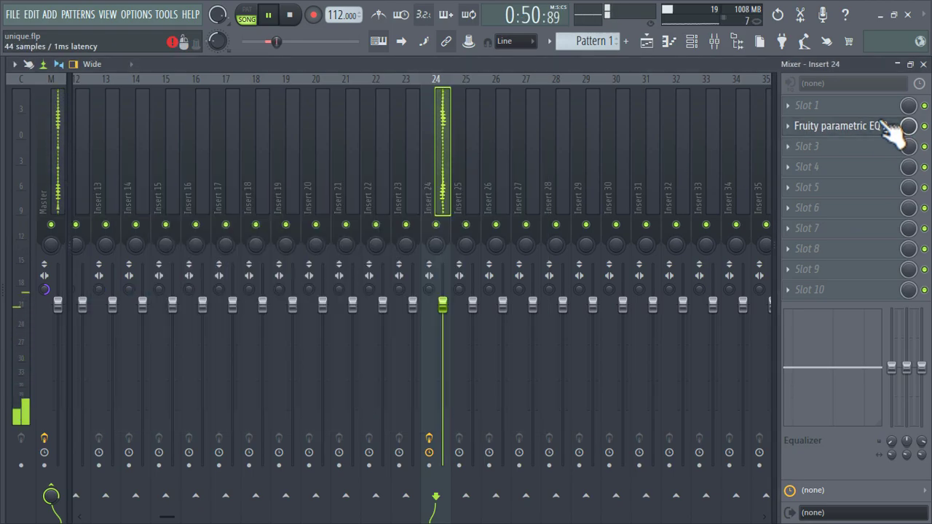
pyautogui.click(789, 126)
pyautogui.click(803, 156)
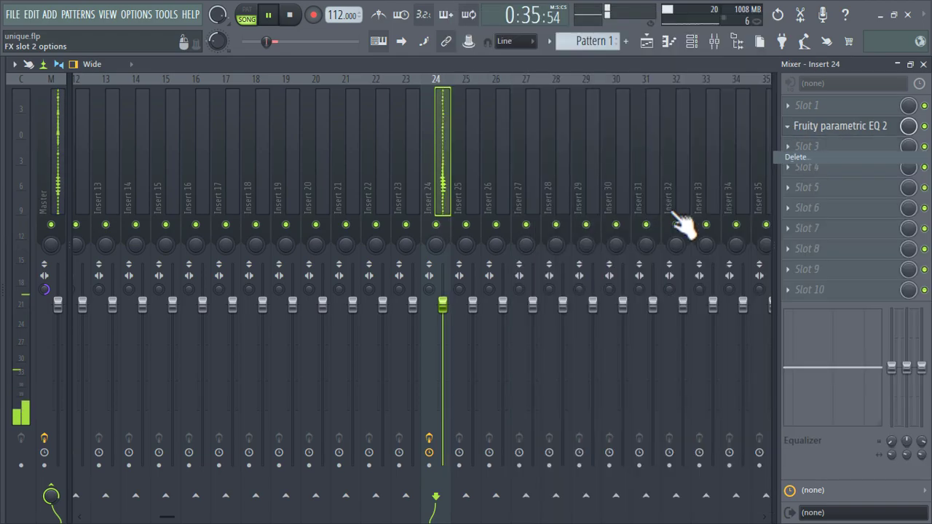
pyautogui.click(506, 315)
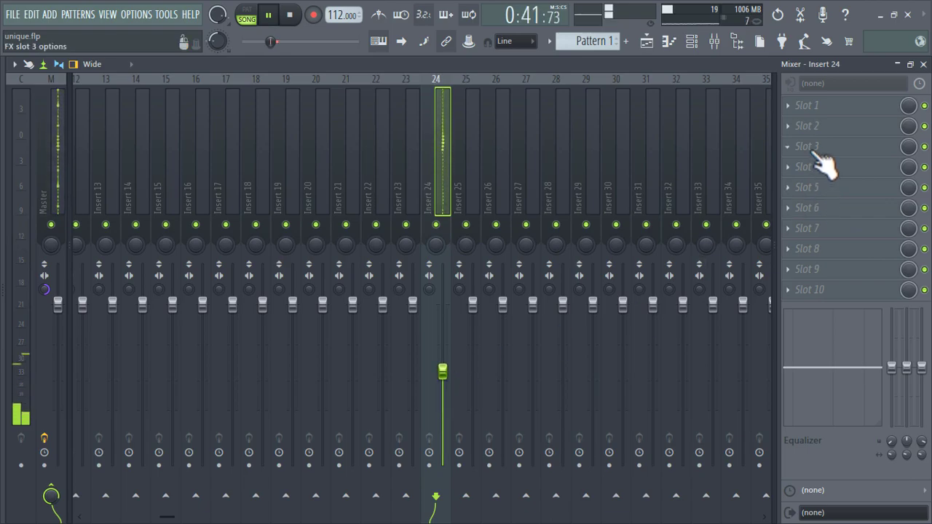
pyautogui.moveTo(802, 331); pyautogui.dragTo(801, 402)
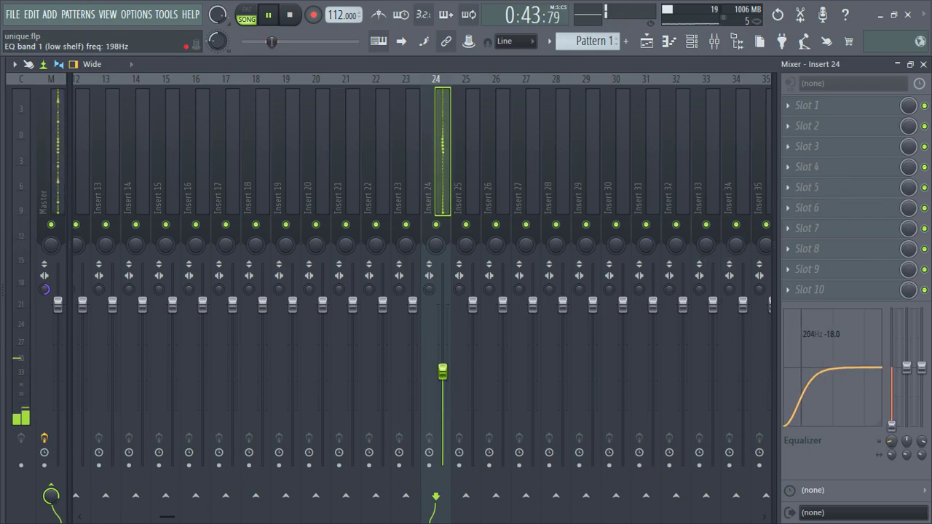
# Extend the playlist loop selection to bar 33 and mute Track 10 holding Pattern 13.
pyautogui.click(648, 42)
pyautogui.moveTo(448, 109); pyautogui.dragTo(519, 137)
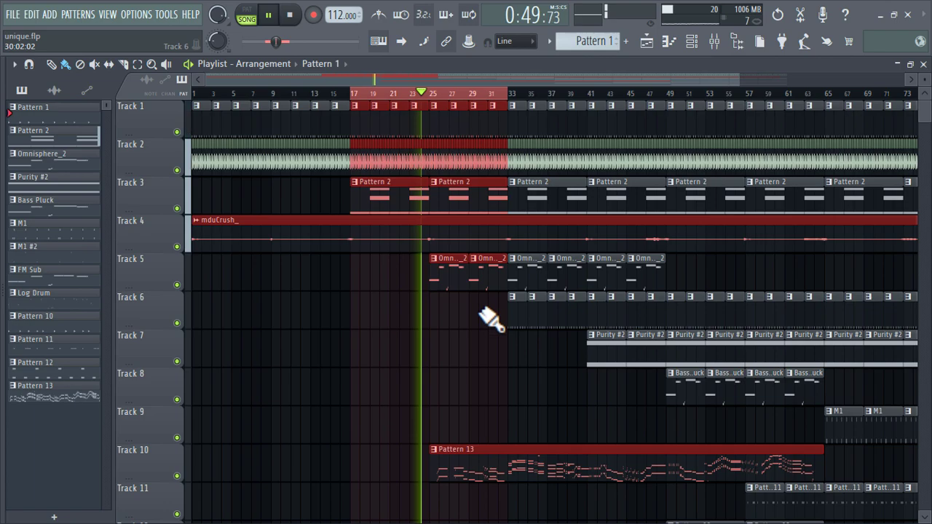
pyautogui.scroll(-5, 270, 415)
pyautogui.click(178, 291)
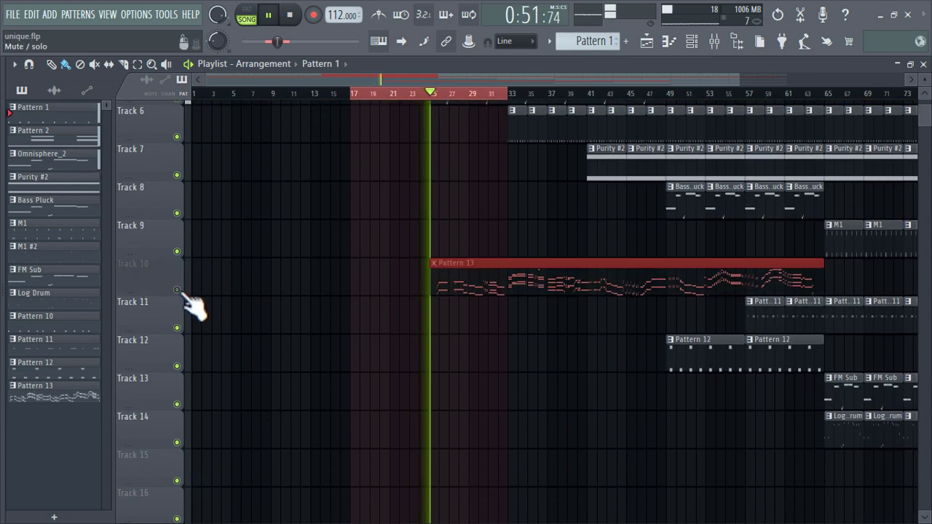
pyautogui.scroll(5, 459, 278)
# Select Insert 4 in the mixer and lower its volume fader to about the same level as Insert 2's.
pyautogui.click(714, 42)
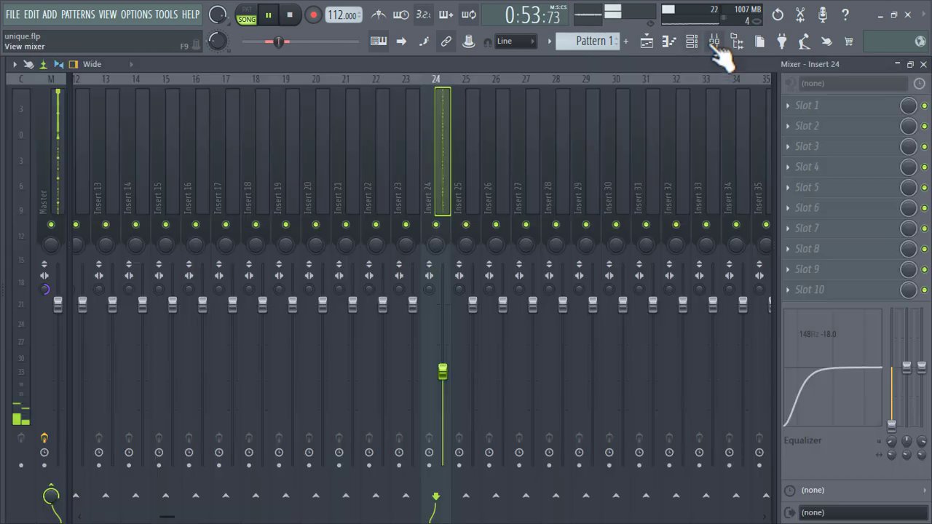
pyautogui.hscroll(-6, 6, 207)
pyautogui.click(270, 190)
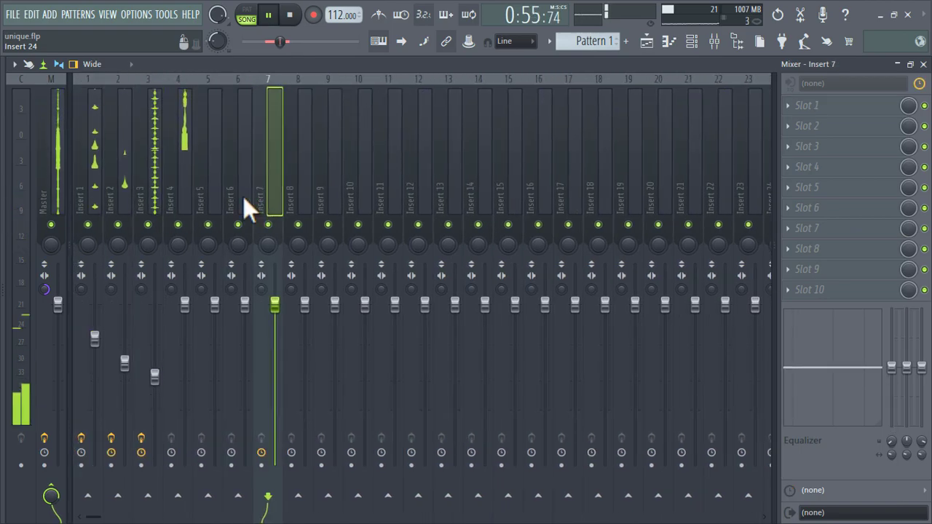
pyautogui.click(185, 175)
pyautogui.moveTo(185, 305); pyautogui.dragTo(185, 361)
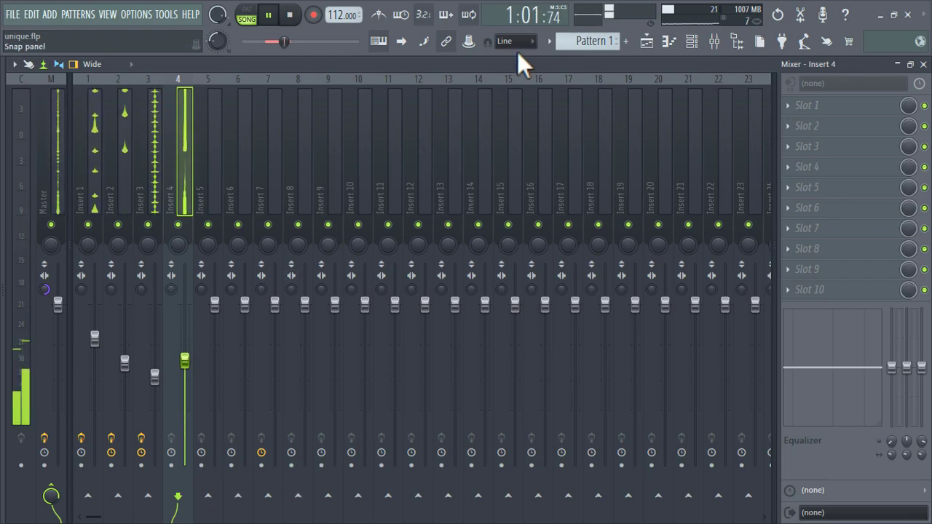
# Unmute playlist Track 10 so Pattern 13 plays again.
pyautogui.click(692, 41)
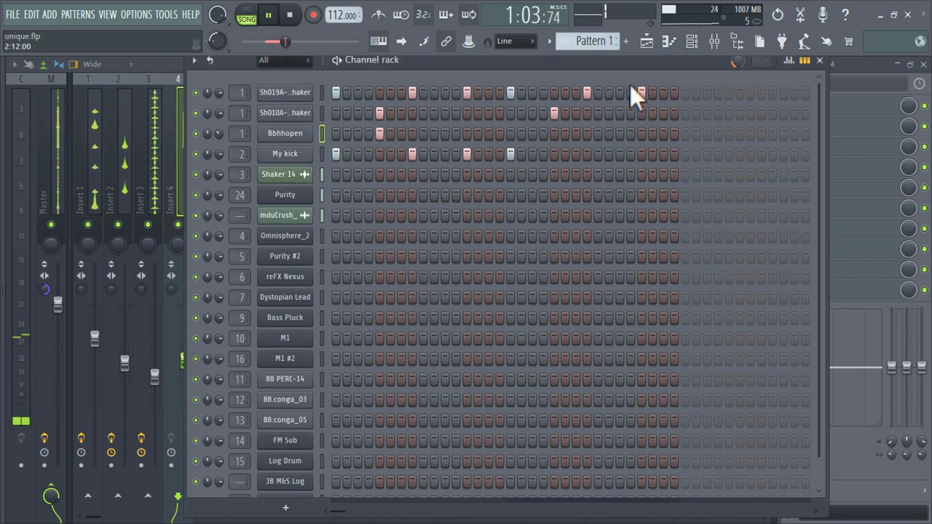
pyautogui.click(648, 43)
pyautogui.scroll(-4, 187, 329)
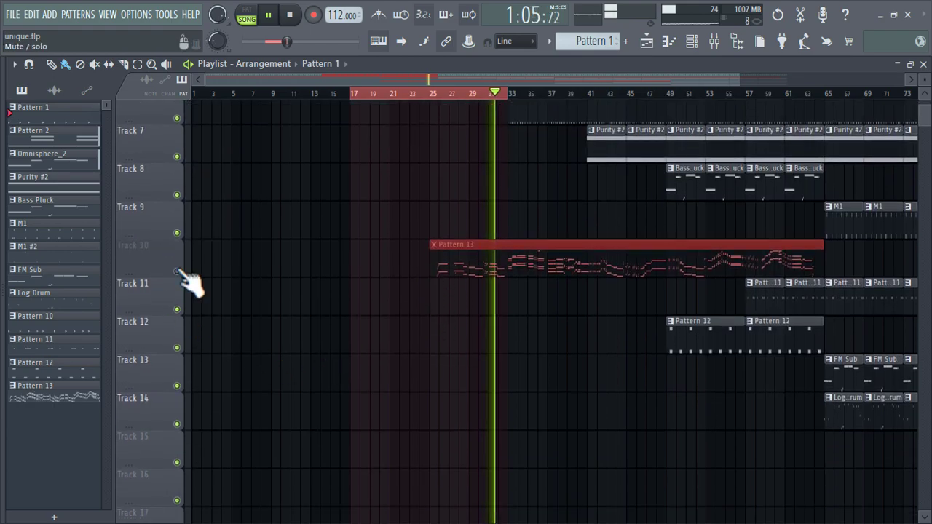
pyautogui.scroll(4, 479, 240)
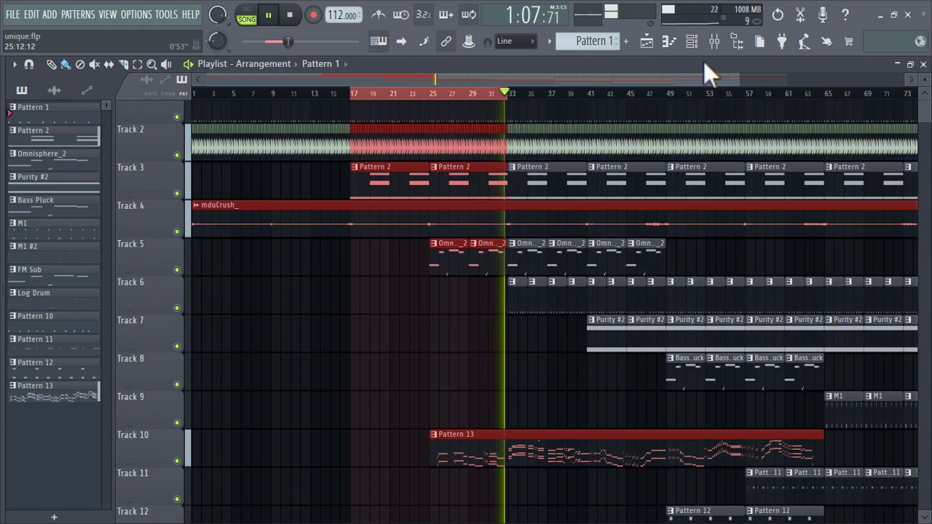
# Select Insert 8 in the mixer and lower its volume fader to about Insert 3's level.
pyautogui.click(714, 41)
pyautogui.click(302, 178)
pyautogui.moveTo(309, 309); pyautogui.dragTo(309, 379)
# Set the playlist loop selection from bar 25 up to bar 49.
pyautogui.click(648, 42)
pyautogui.moveTo(515, 104); pyautogui.dragTo(662, 111)
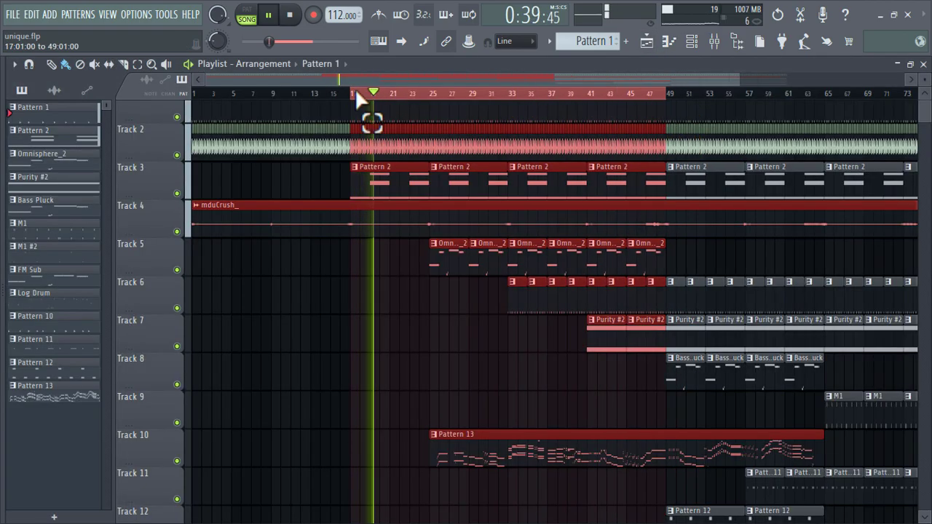
pyautogui.click(432, 94)
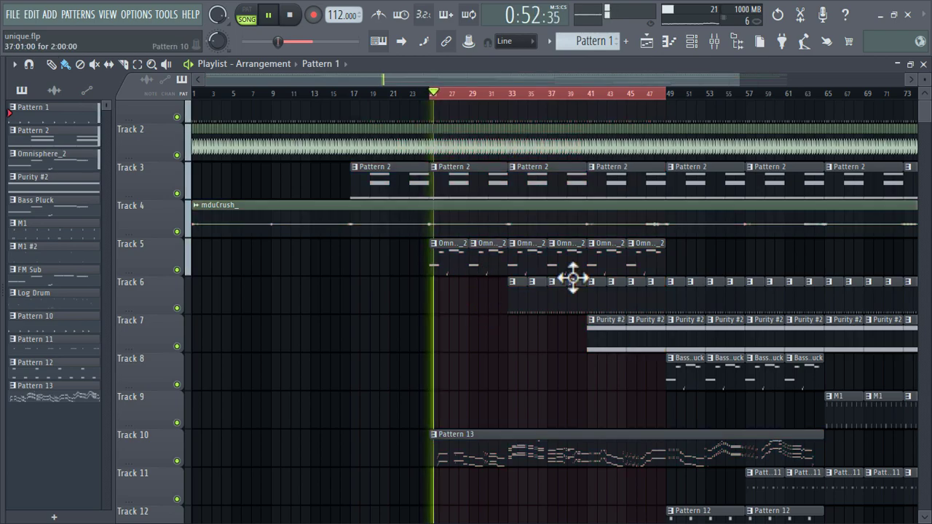
# Load Fruity Parametric EQ 2 into Insert 8's first effect slot in the mixer.
pyautogui.click(715, 42)
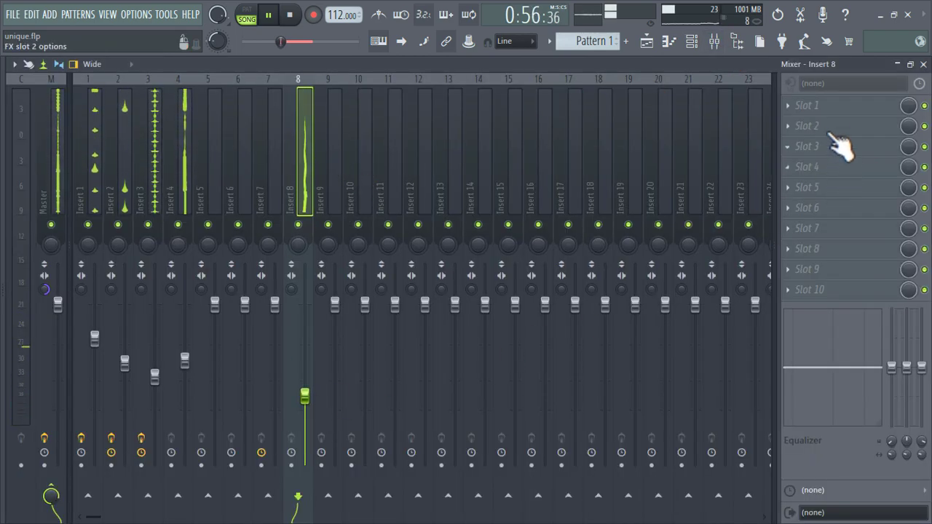
pyautogui.press('F1')
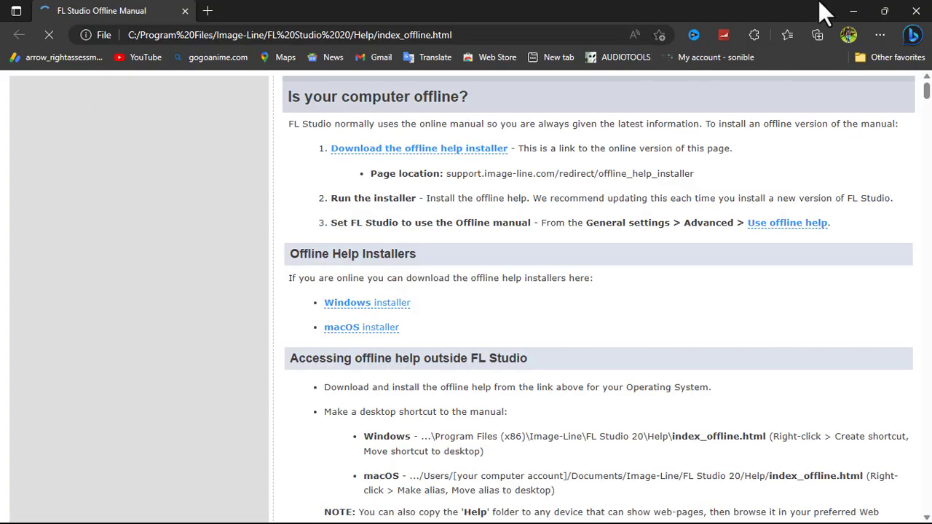
pyautogui.click(916, 10)
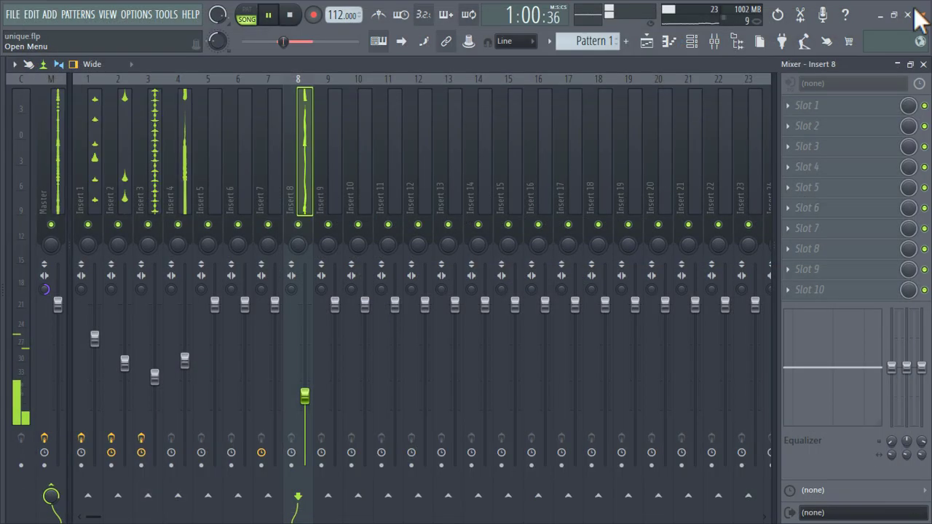
pyautogui.click(866, 116)
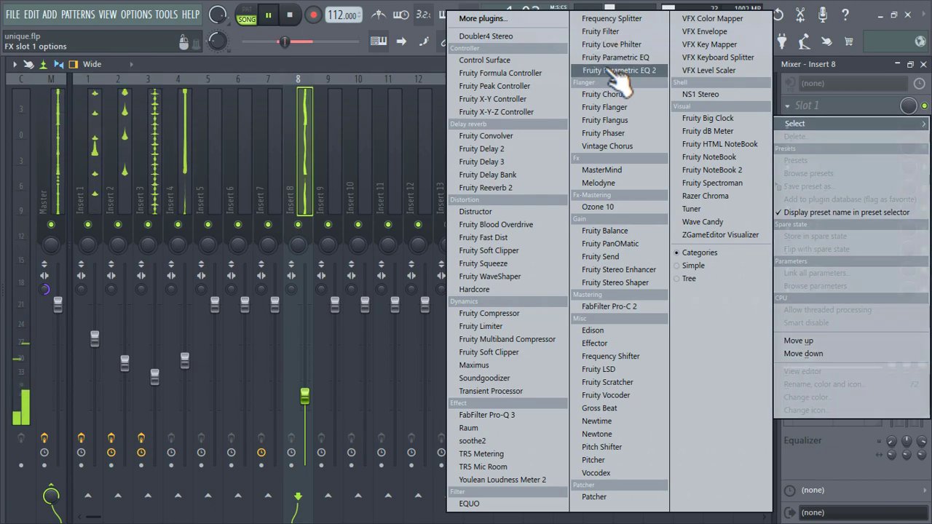
pyautogui.click(659, 70)
pyautogui.moveTo(383, 163); pyautogui.dragTo(489, 129)
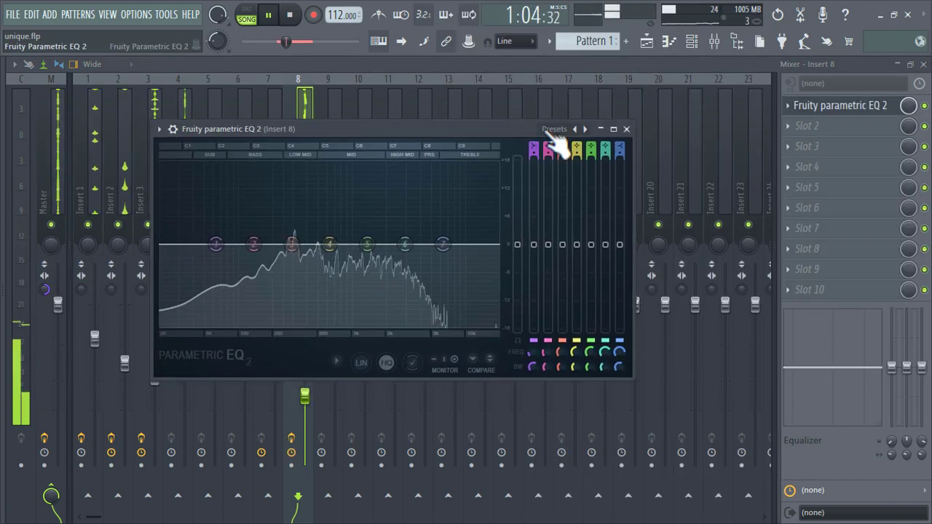
# Apply the 40Hz cut preset in Insert 8's EQ and raise its low-cut frequency to about 200 Hz.
pyautogui.click(551, 129)
pyautogui.click(575, 212)
pyautogui.moveTo(196, 245); pyautogui.dragTo(273, 243)
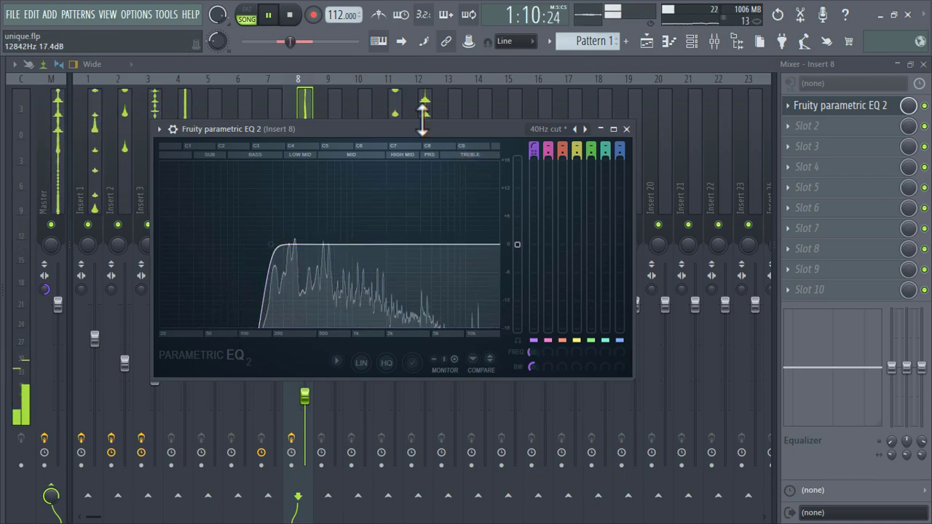
# Mute Inserts 11 to 13, then bring Insert 11 back with its volume at about -6.3 dB.
pyautogui.click(423, 128)
pyautogui.moveTo(419, 224); pyautogui.dragTo(389, 226)
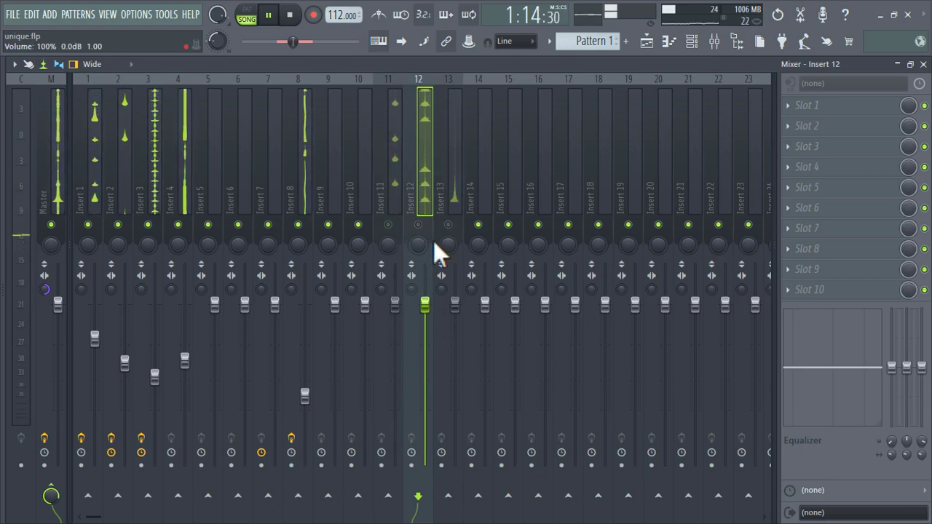
pyautogui.moveTo(395, 304); pyautogui.dragTo(395, 344)
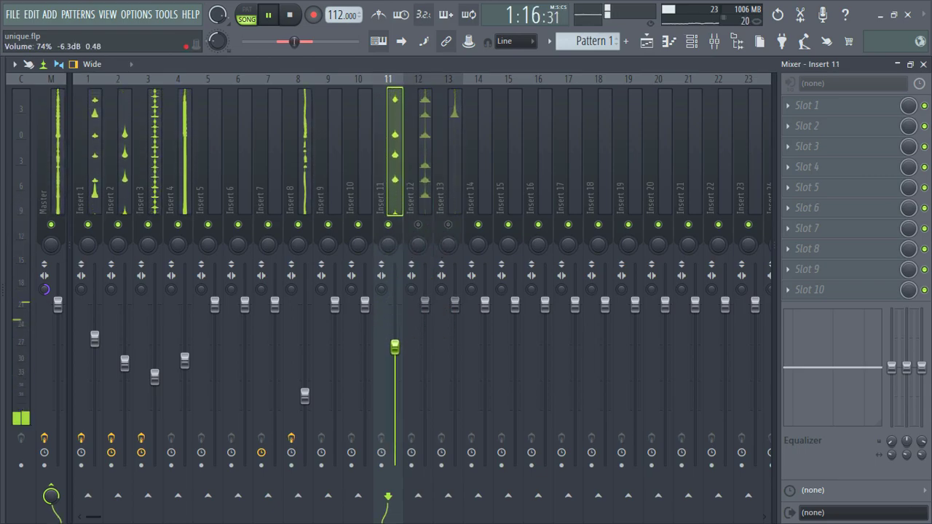
# Unmute Insert 12, lower its volume to about Insert 8's level and add Fruity Reeverb 2 with the wet level at about 34%.
pyautogui.moveTo(424, 304); pyautogui.dragTo(430, 388)
pyautogui.click(788, 111)
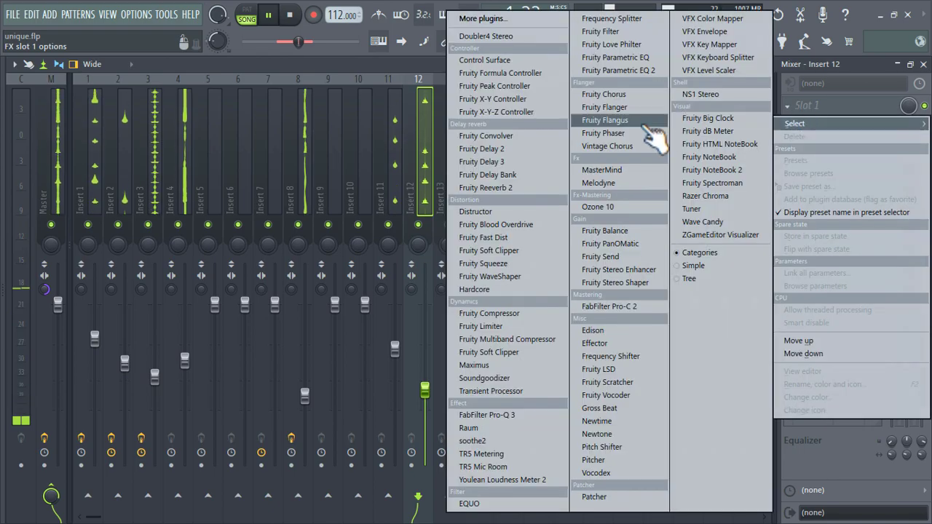
pyautogui.click(540, 185)
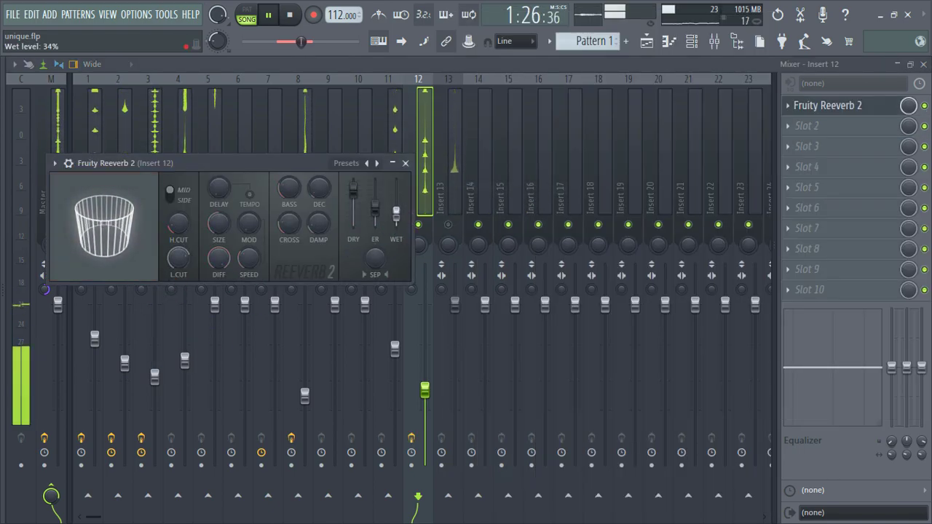
pyautogui.click(405, 163)
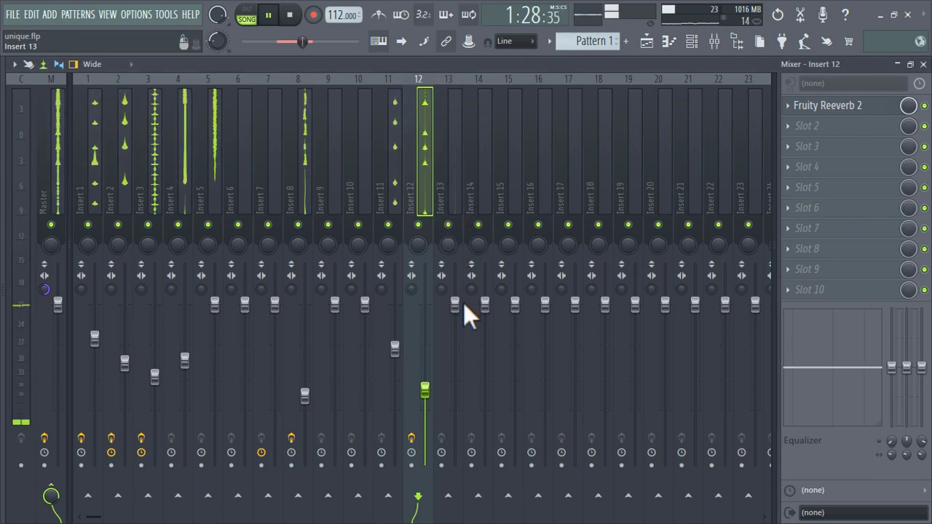
# Unmute Insert 13, lower its volume and pan it right, and set Insert 5's volume to about -6.8 dB.
pyautogui.moveTo(457, 306); pyautogui.dragTo(457, 369)
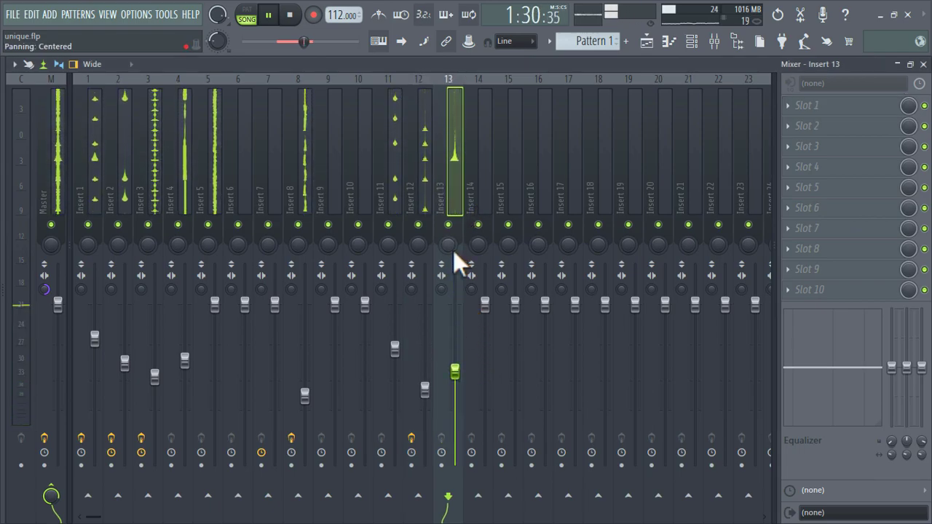
pyautogui.click(214, 153)
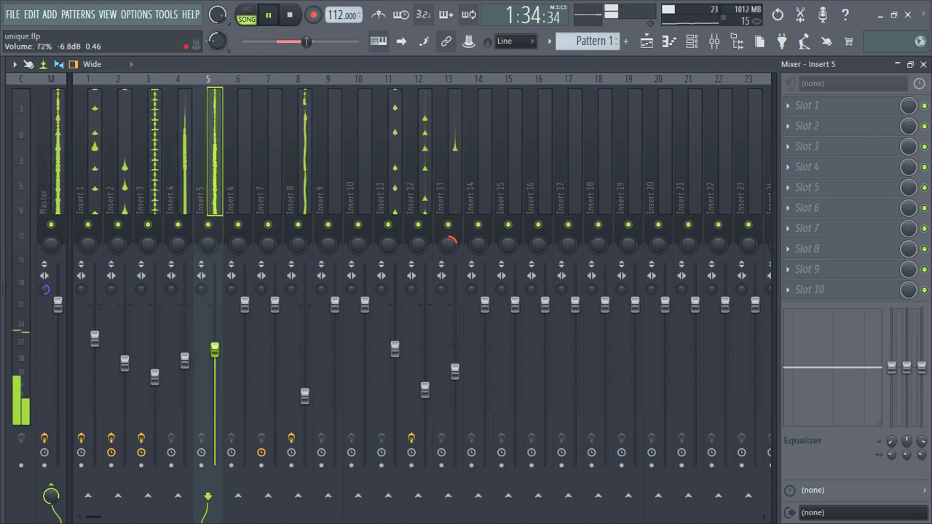
# Add Fruity Parametric EQ 2 to Insert 5 and pull band 1 fully down at about 230 Hz to cut the lows.
pyautogui.click(817, 105)
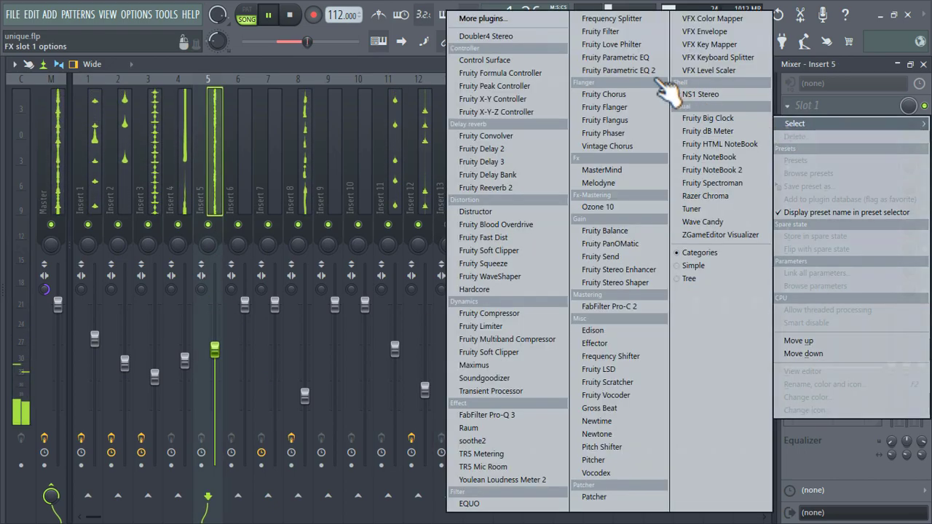
pyautogui.click(656, 73)
pyautogui.moveTo(343, 217); pyautogui.dragTo(402, 299)
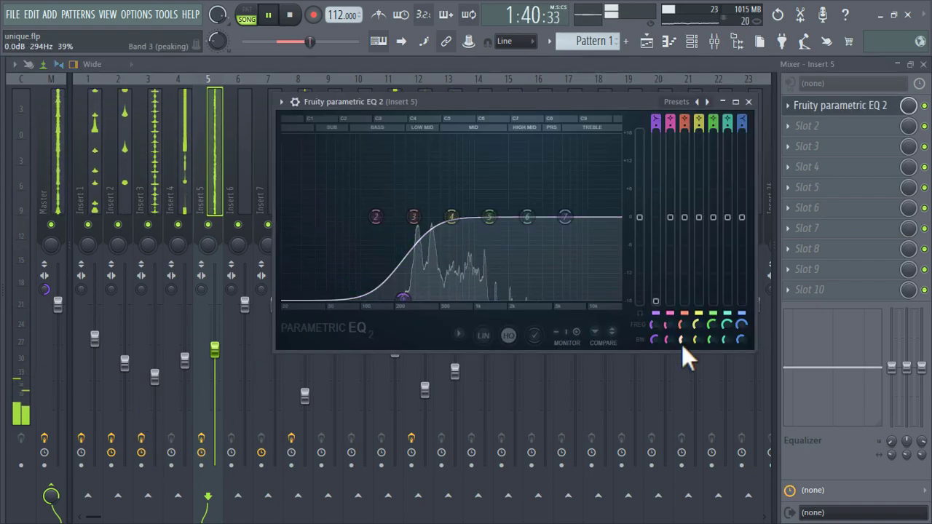
# Sweep a narrow band 3 on Insert 5's EQ, cut it about 2.6 dB at 293 Hz, and lower Insert 5's volume to about -10.1 dB.
pyautogui.moveTo(413, 217); pyautogui.dragTo(412, 163)
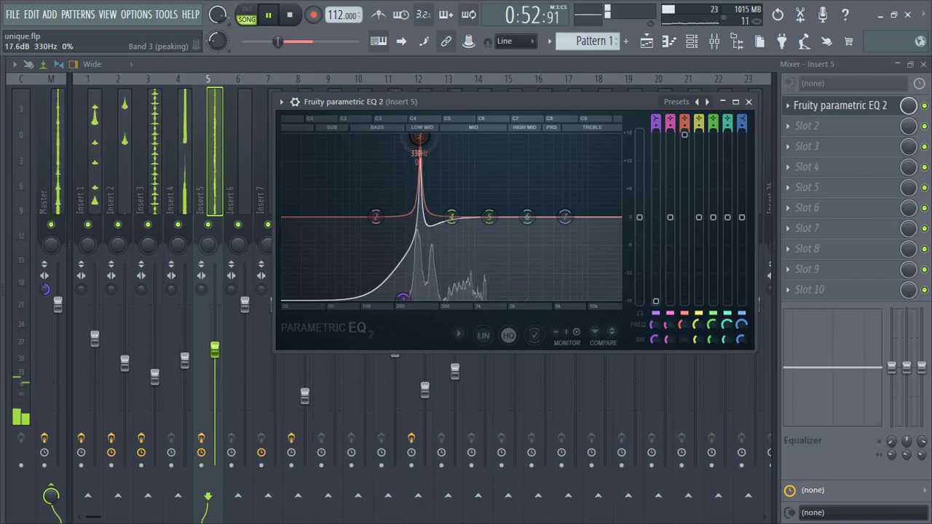
pyautogui.moveTo(415, 150); pyautogui.dragTo(419, 188)
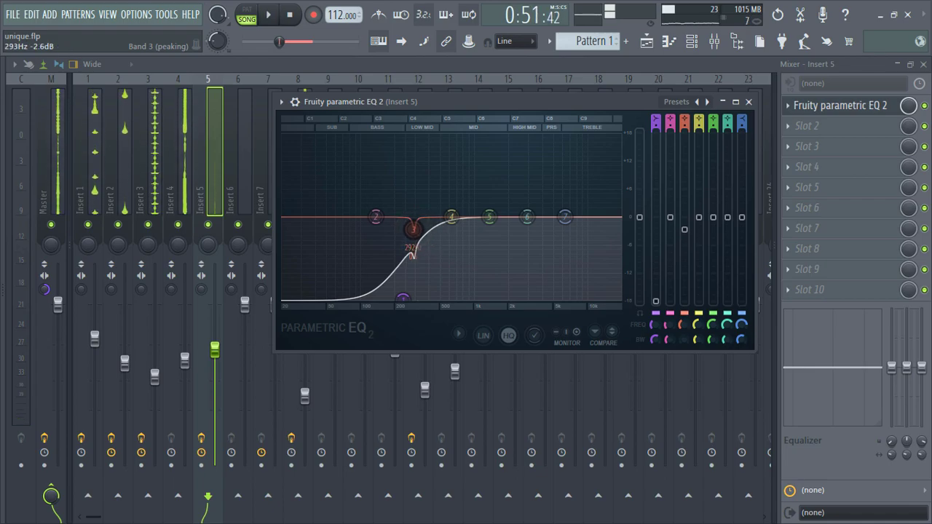
pyautogui.moveTo(216, 357); pyautogui.dragTo(216, 378)
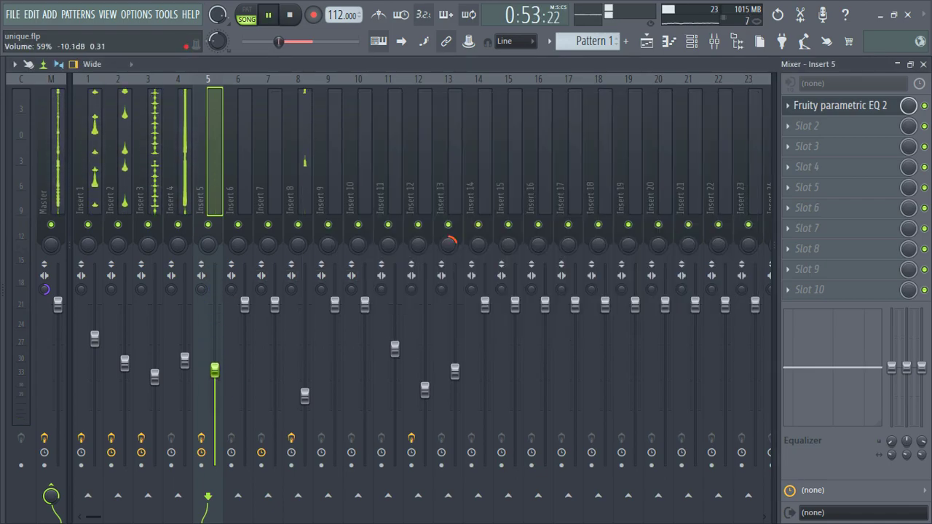
# Extend the playlist loop selection to run from bar 25 to bar 65 and play from about bar 45.
pyautogui.click(646, 42)
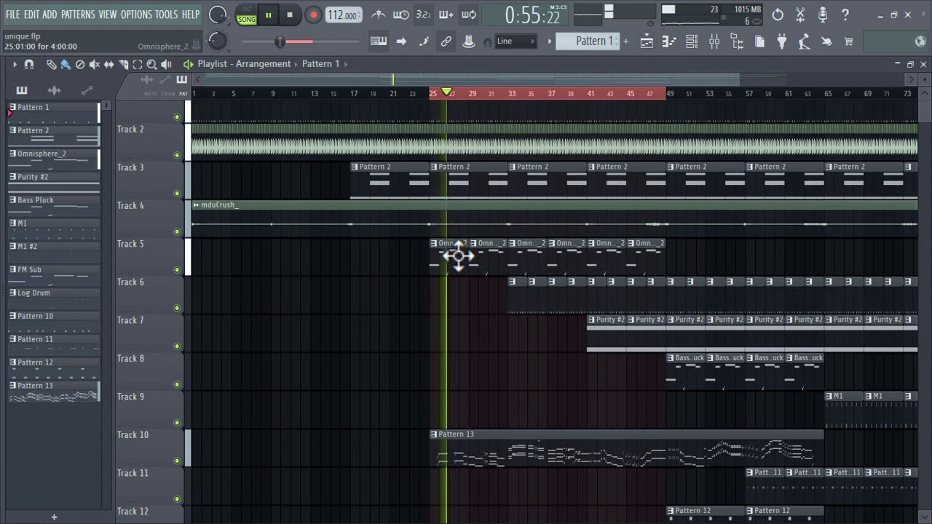
pyautogui.scroll(-2, 458, 255)
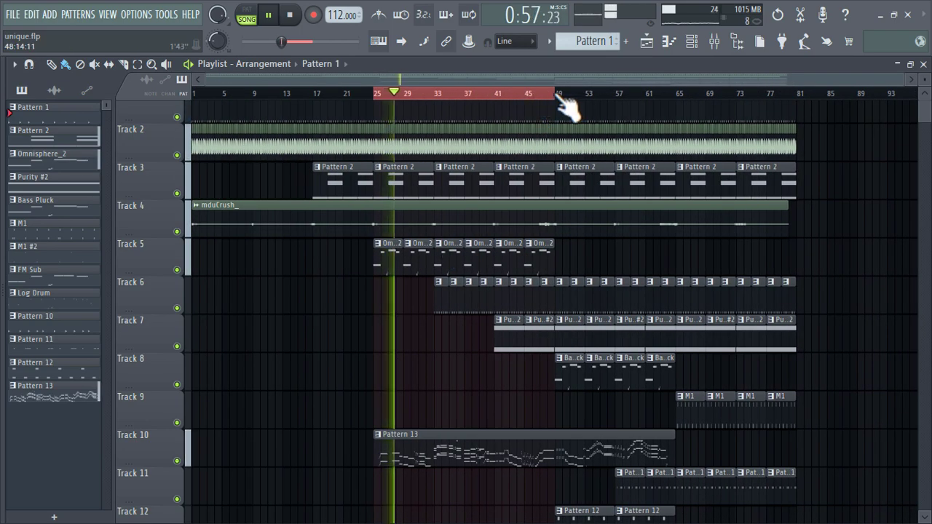
pyautogui.moveTo(560, 96); pyautogui.dragTo(677, 99)
pyautogui.click(644, 172)
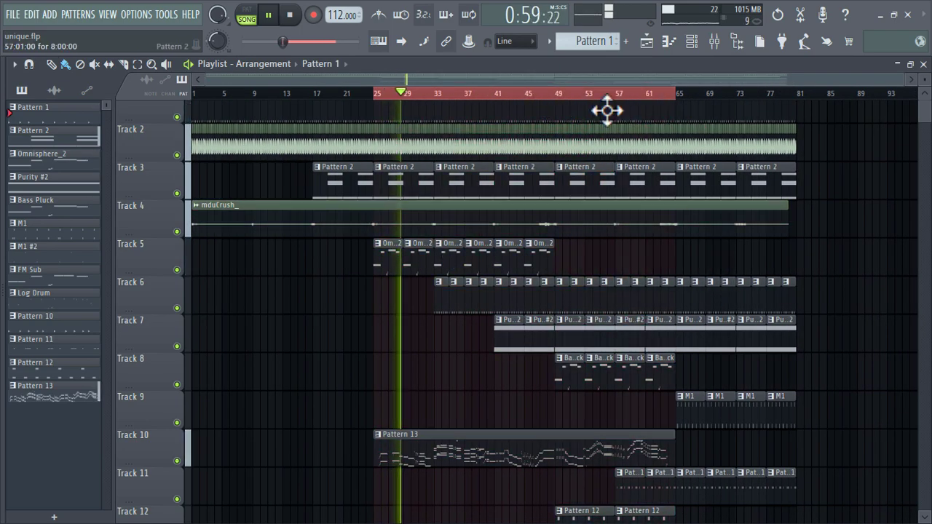
pyautogui.click(527, 93)
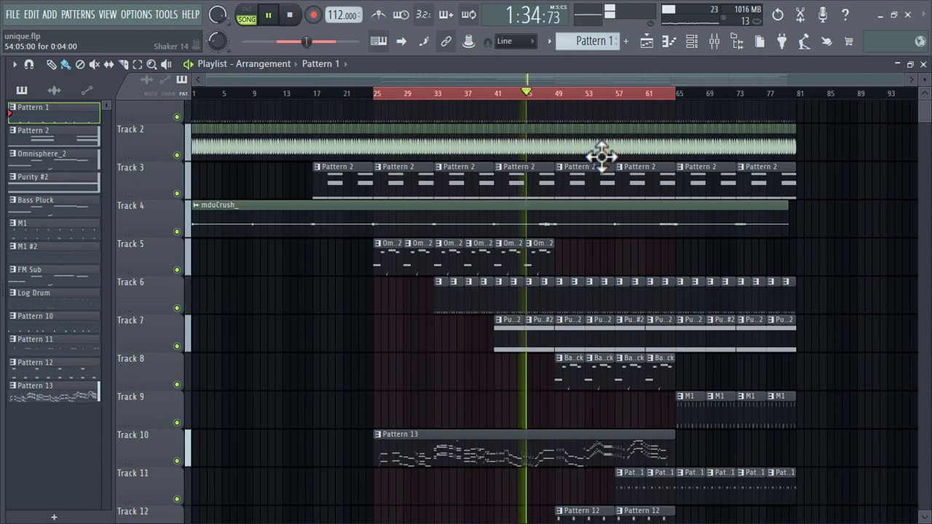
# Lower the volumes of Inserts 11 and 12 slightly and set Insert 13's volume to about -12.7 dB.
pyautogui.click(715, 41)
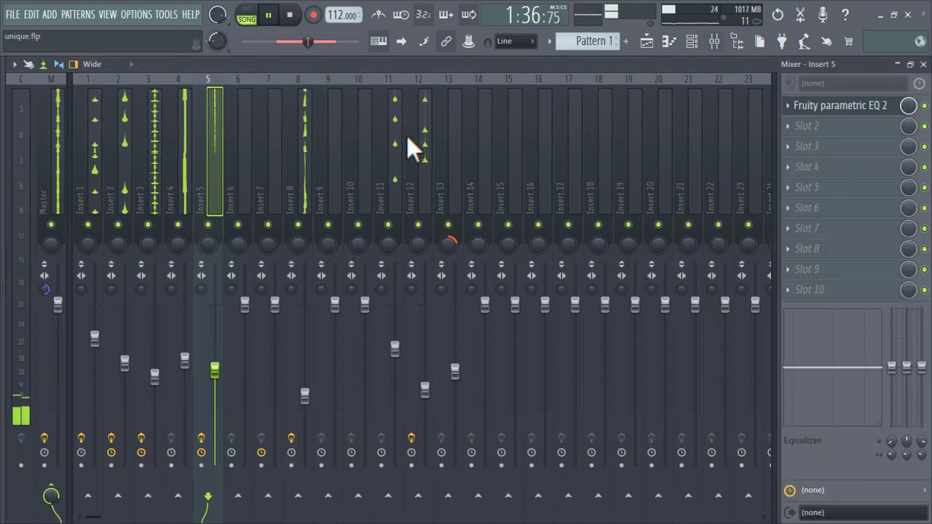
pyautogui.click(424, 136)
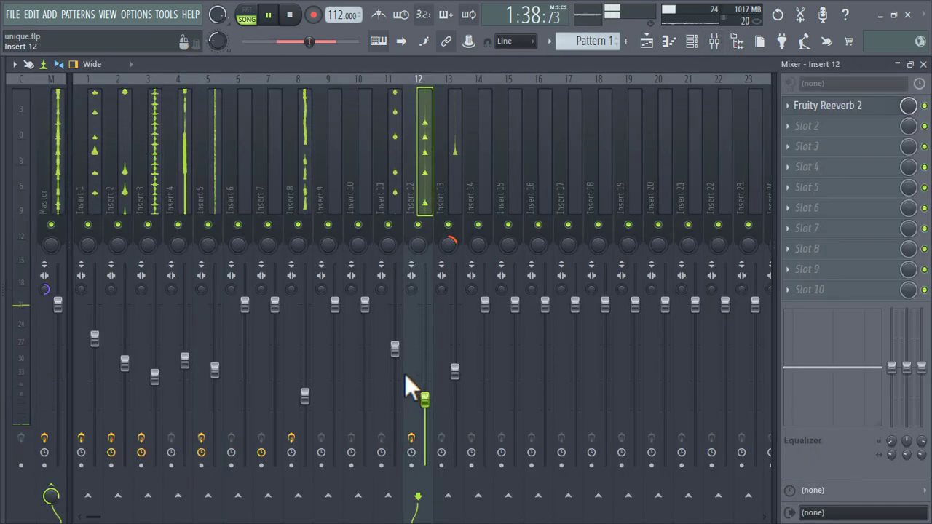
pyautogui.moveTo(395, 349); pyautogui.dragTo(395, 359)
pyautogui.moveTo(455, 371); pyautogui.dragTo(454, 384)
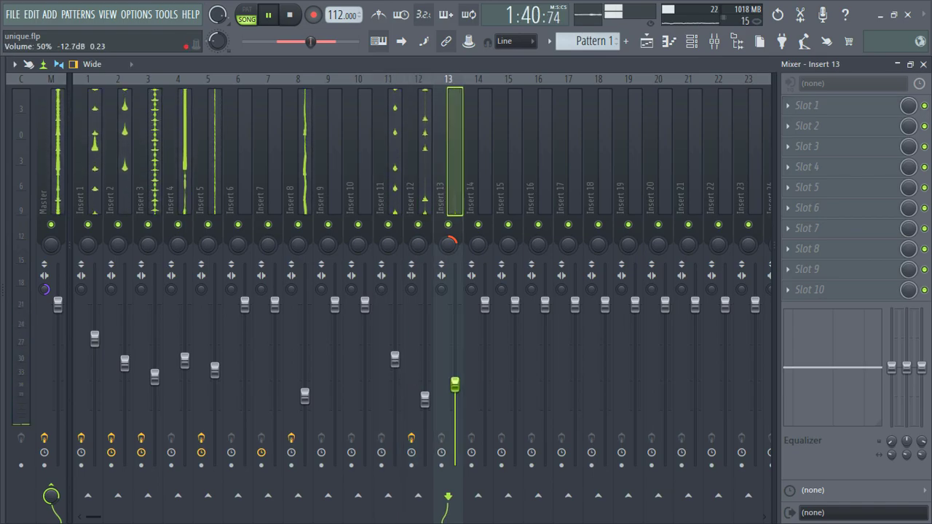
# Lower Insert 7's volume to about Insert 5's level and Insert 9's volume to about Insert 1's level.
pyautogui.click(655, 48)
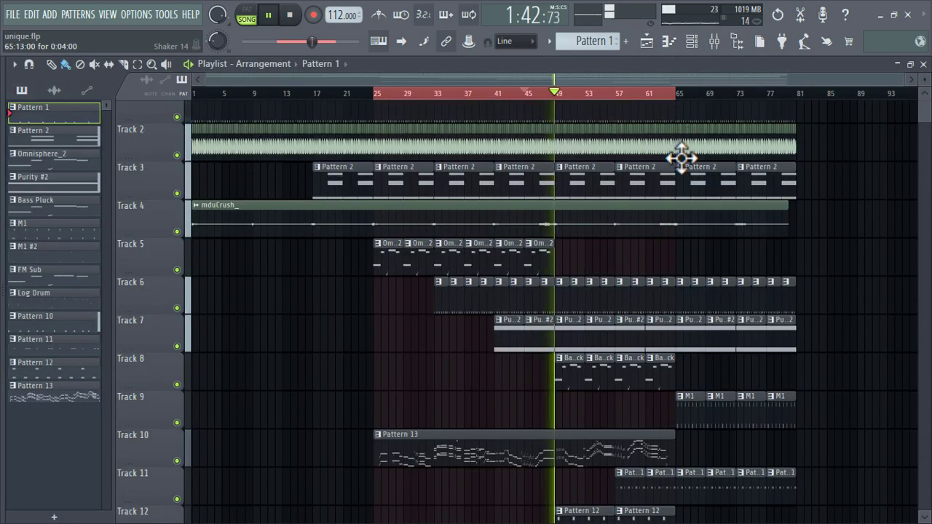
pyautogui.click(714, 41)
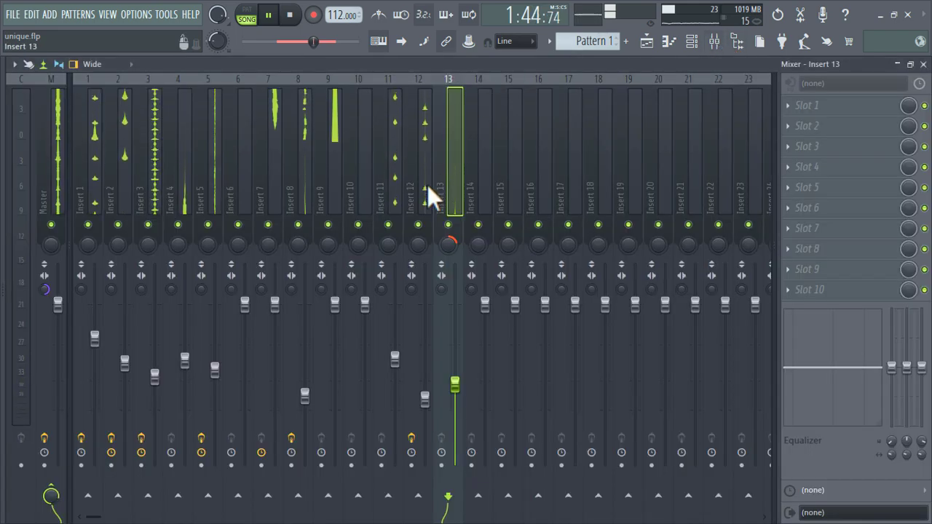
pyautogui.click(272, 114)
pyautogui.moveTo(276, 306); pyautogui.dragTo(274, 374)
pyautogui.click(333, 176)
pyautogui.moveTo(335, 306); pyautogui.dragTo(335, 335)
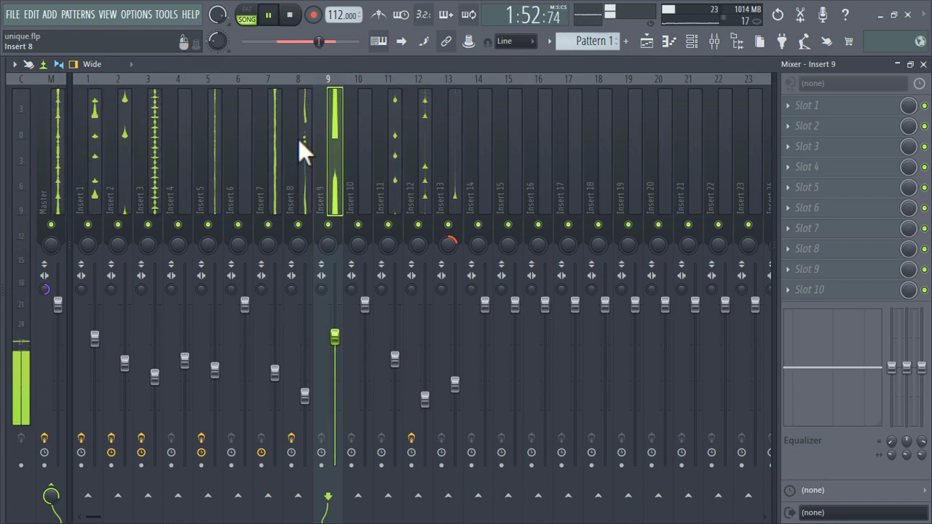
# Add Fruity Parametric EQ 2 to Insert 7 and pull band 1 down at a higher frequency to cut the lows.
pyautogui.click(280, 155)
pyautogui.click(848, 107)
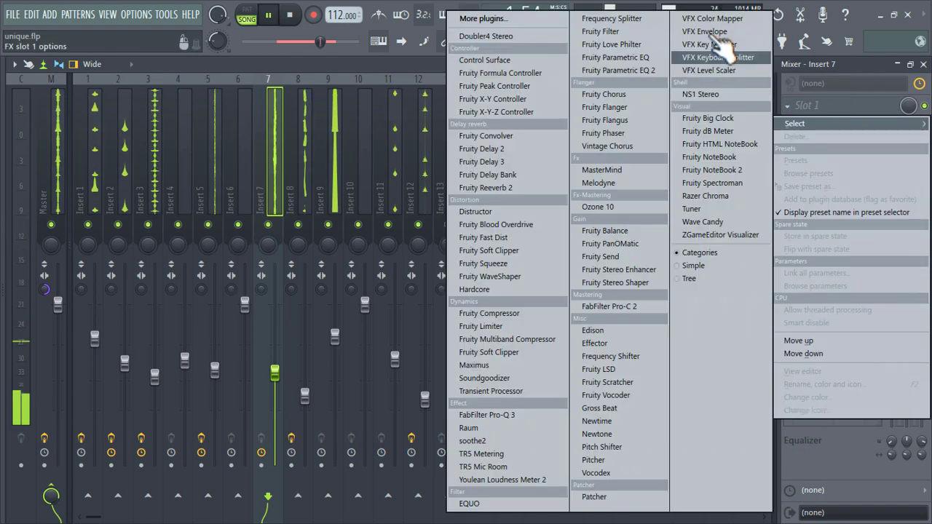
pyautogui.click(632, 68)
pyautogui.click(409, 125)
pyautogui.click(69, 275)
pyautogui.moveTo(75, 243); pyautogui.dragTo(146, 324)
pyautogui.click(486, 127)
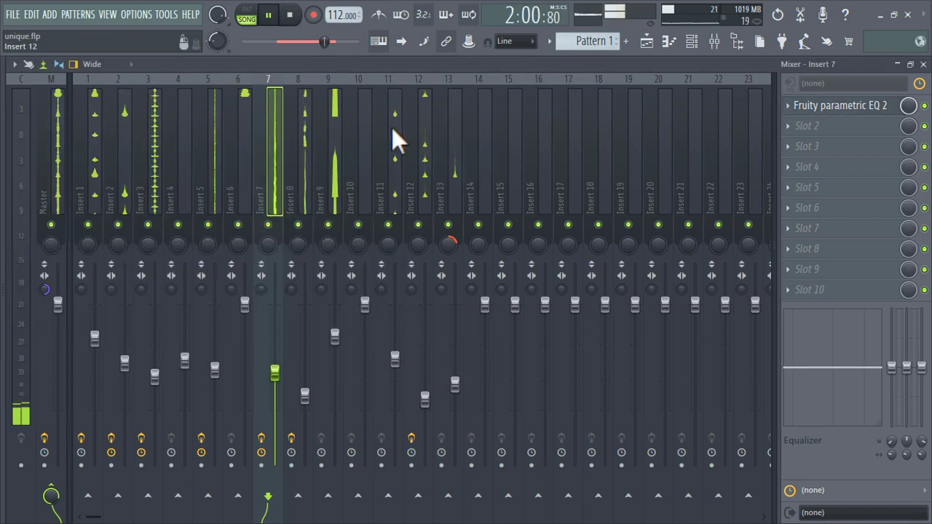
# Lower Insert 6's volume to about Insert 8's level and load Fruity Parametric EQ 2 into its first effect slot.
pyautogui.click(243, 131)
pyautogui.moveTo(255, 300); pyautogui.dragTo(245, 388)
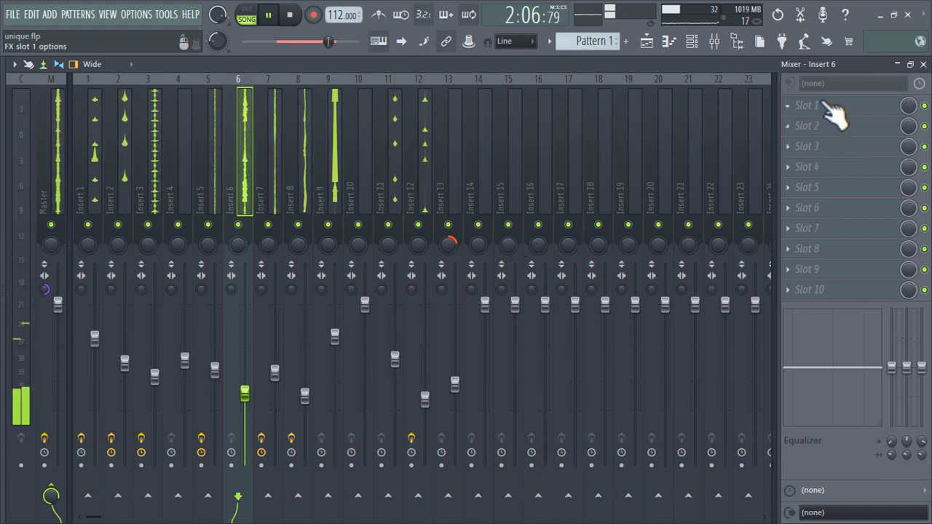
pyautogui.click(832, 110)
pyautogui.click(650, 72)
# Apply the 40Hz cut preset in Insert 6's EQ and raise its low-cut frequency to about 200 Hz.
pyautogui.click(523, 234)
pyautogui.click(572, 320)
pyautogui.moveTo(166, 350); pyautogui.dragTo(240, 350)
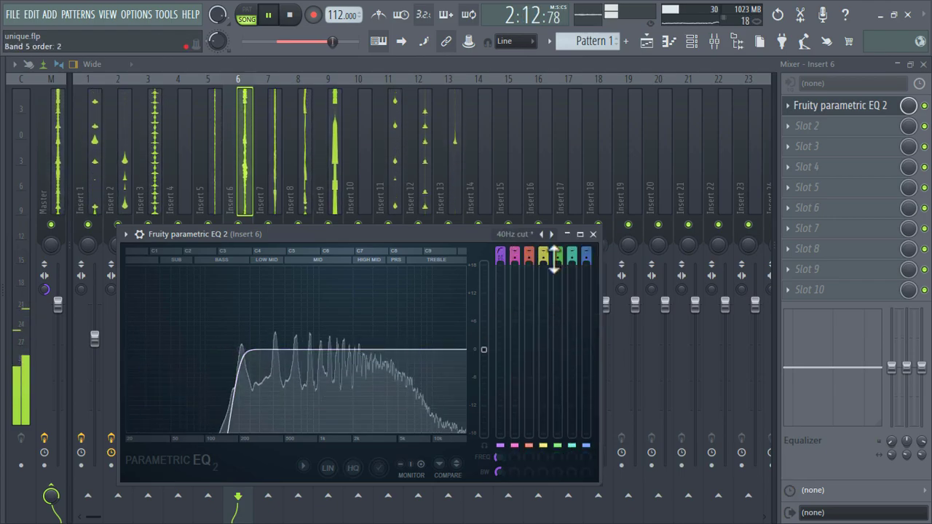
pyautogui.click(593, 234)
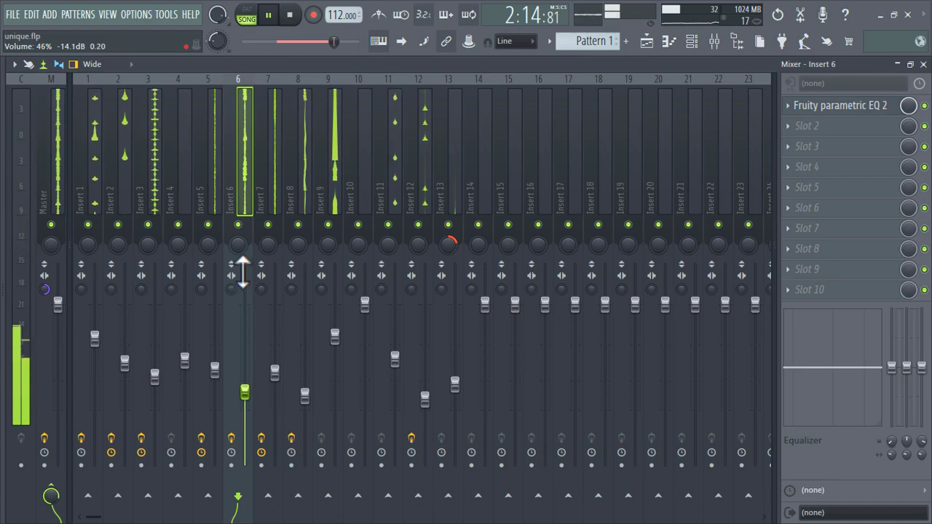
# Spread Inserts 5 to 7 in stereo by widening Insert 6's separation and panning Insert 7 right and Insert 5 about 29% left.
pyautogui.moveTo(231, 289); pyautogui.dragTo(231, 305)
pyautogui.moveTo(271, 245); pyautogui.dragTo(270, 227)
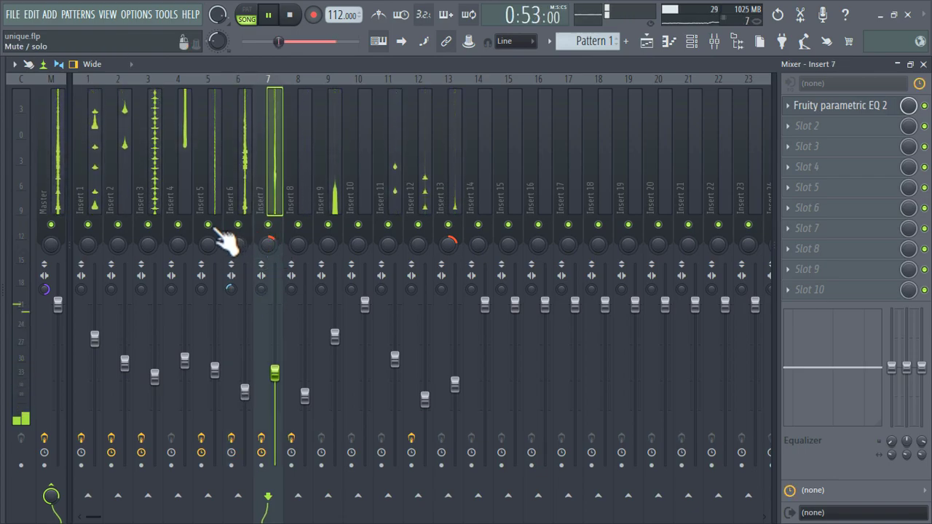
pyautogui.moveTo(207, 247); pyautogui.dragTo(208, 258)
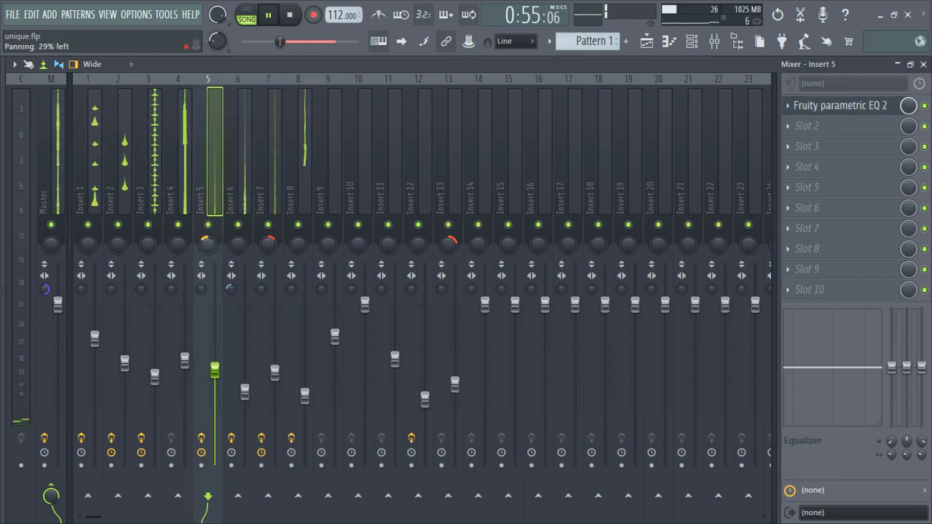
# Select bars 49 to 65 in the playlist as the playback loop and review the tracks playing there.
pyautogui.click(181, 133)
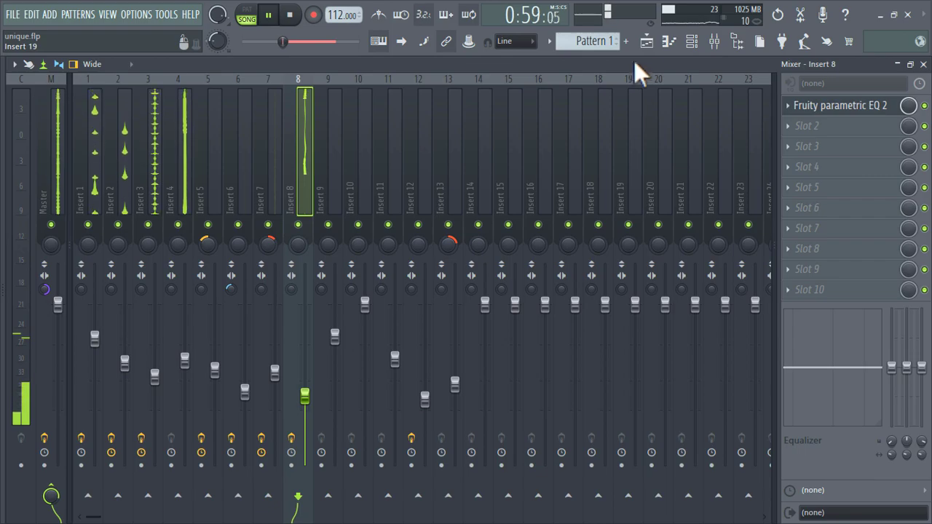
pyautogui.click(647, 42)
pyautogui.moveTo(323, 102); pyautogui.dragTo(462, 103)
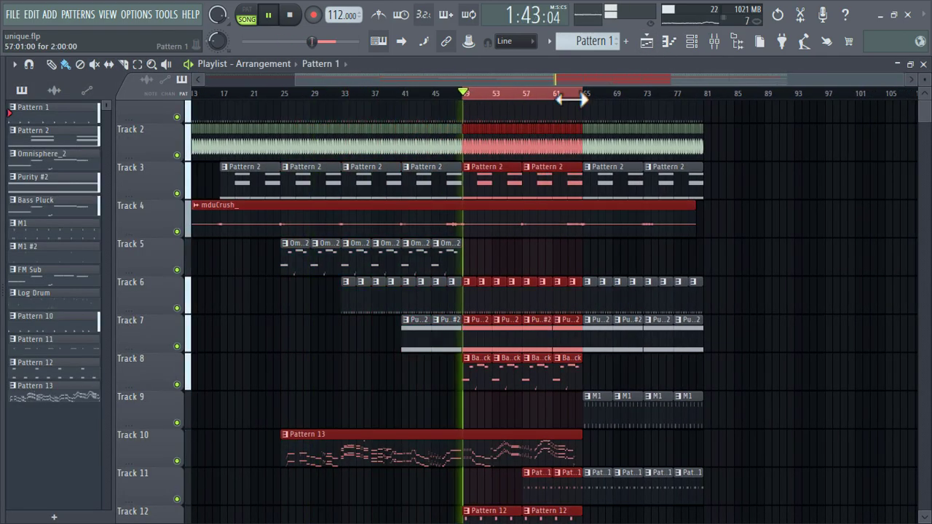
pyautogui.hscroll(-2, 582, 96)
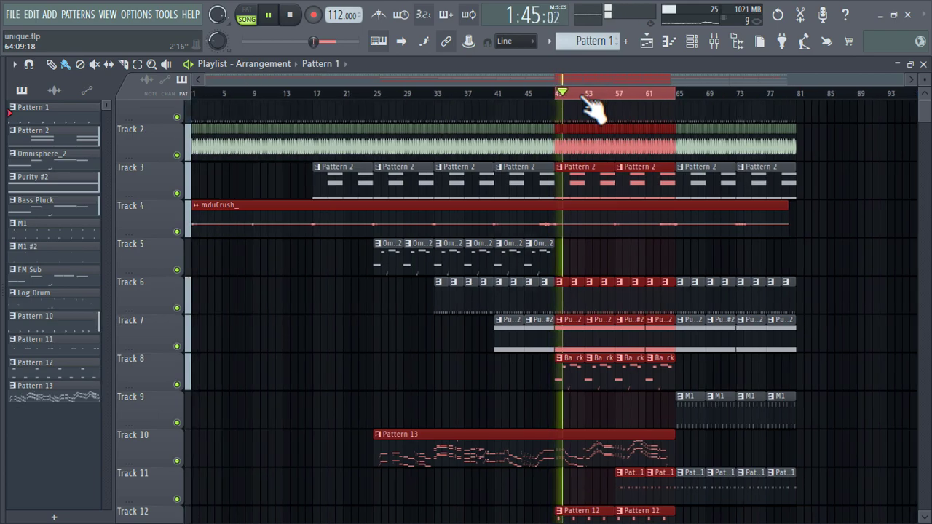
pyautogui.scroll(-2, 628, 327)
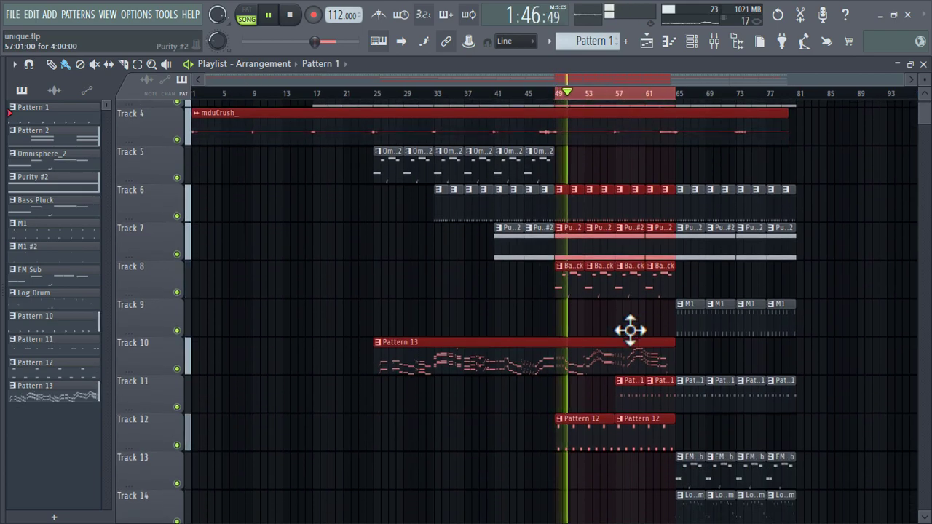
# Lower Insert 7's volume slightly in the mixer and select Insert 9.
pyautogui.click(714, 42)
pyautogui.click(271, 135)
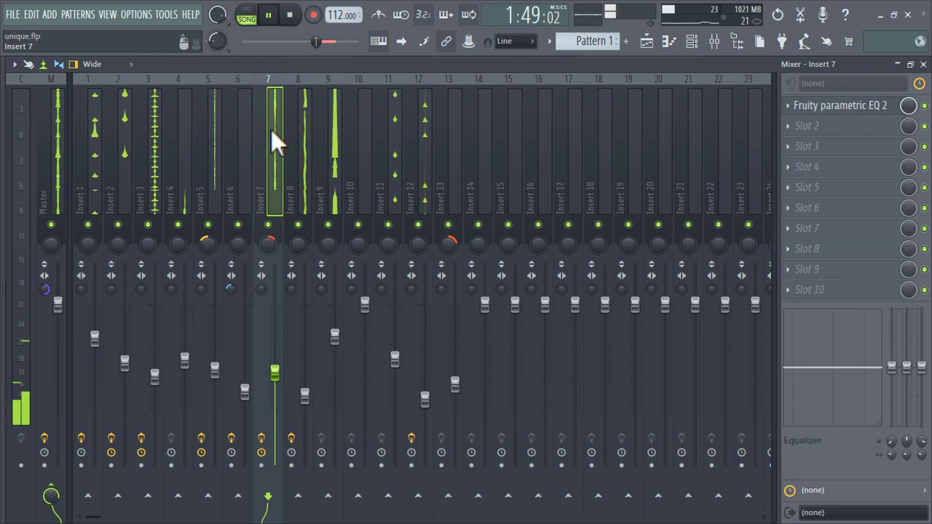
pyautogui.moveTo(274, 371); pyautogui.dragTo(274, 385)
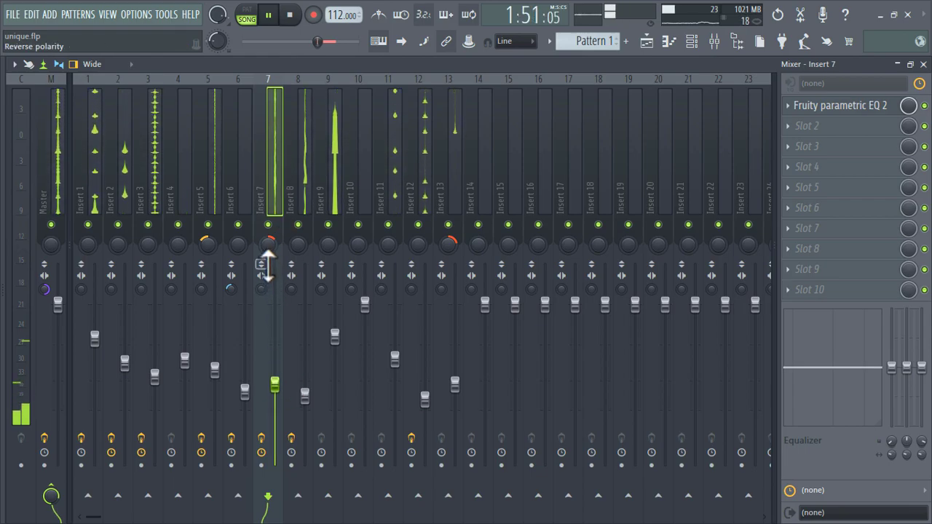
pyautogui.click(342, 139)
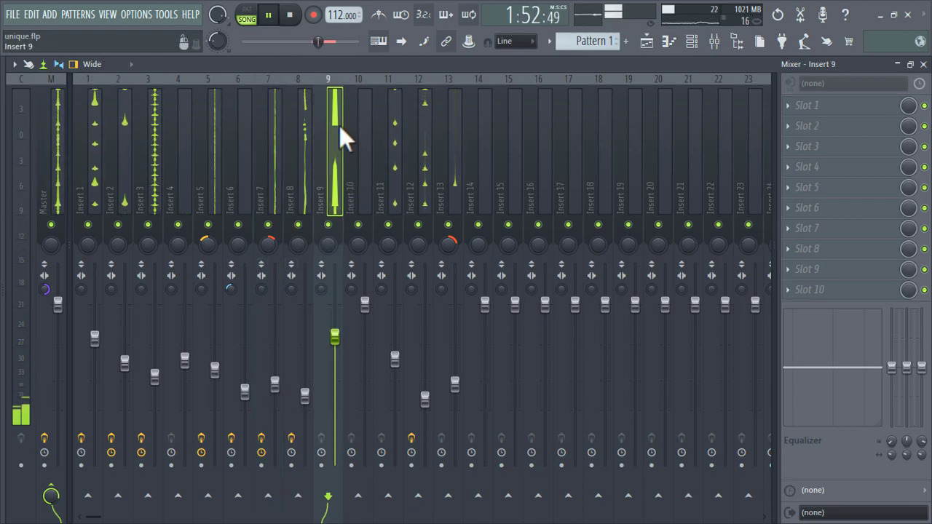
# Move the playlist's playback loop to bars 65 to 81, the section with the M1, FM Sub and Log Drum clips.
pyautogui.click(653, 42)
pyautogui.moveTo(659, 276); pyautogui.dragTo(612, 192)
pyautogui.moveTo(576, 78); pyautogui.dragTo(670, 104)
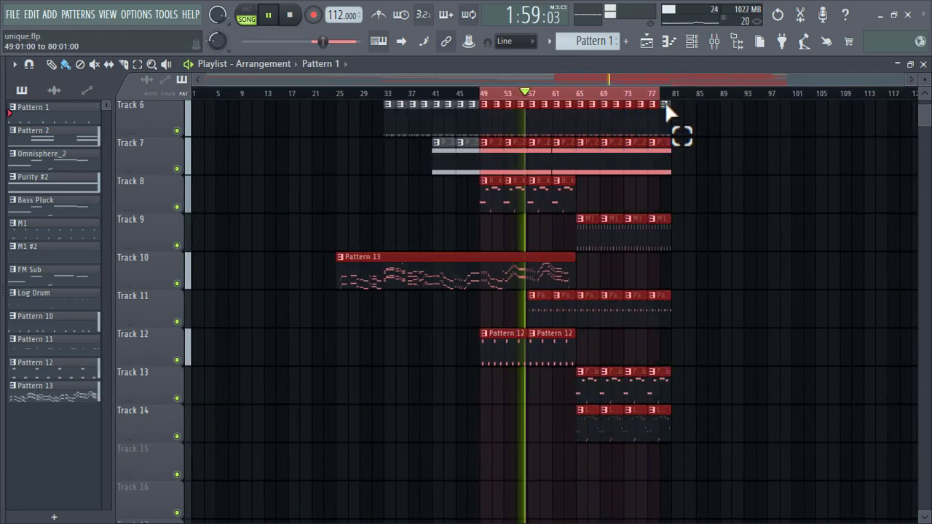
pyautogui.moveTo(482, 92); pyautogui.dragTo(577, 103)
# Lower Insert 15's volume to about 74% (-6.2 dB) and Insert 14's volume to about Insert 9's level.
pyautogui.click(722, 45)
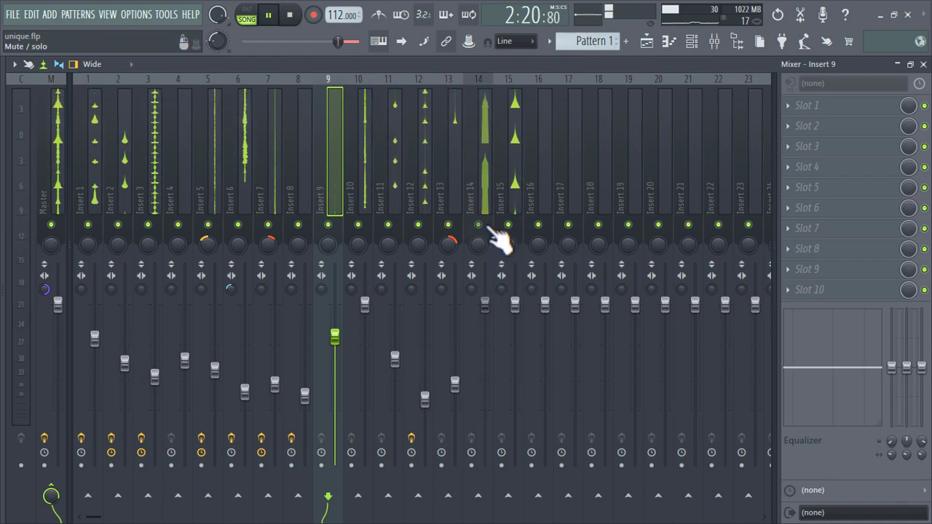
pyautogui.click(519, 127)
pyautogui.moveTo(515, 306); pyautogui.dragTo(514, 346)
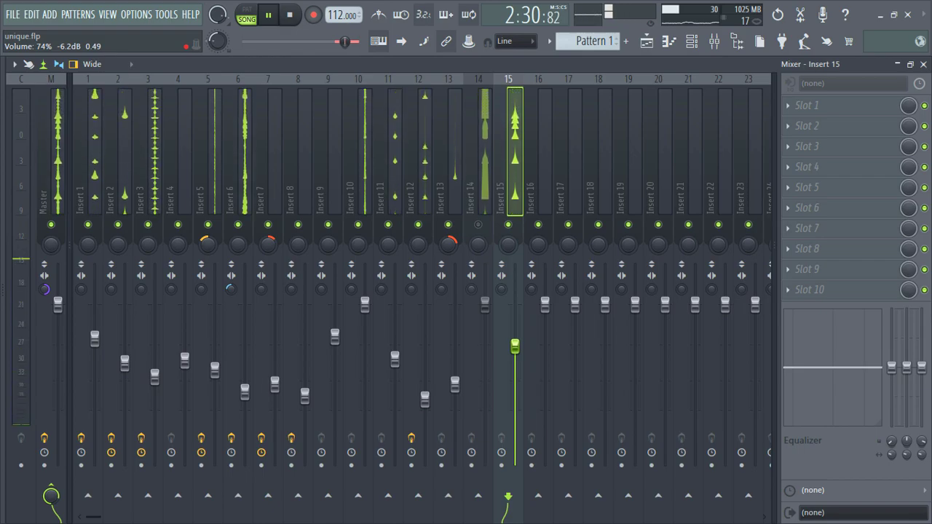
pyautogui.moveTo(485, 305); pyautogui.dragTo(485, 336)
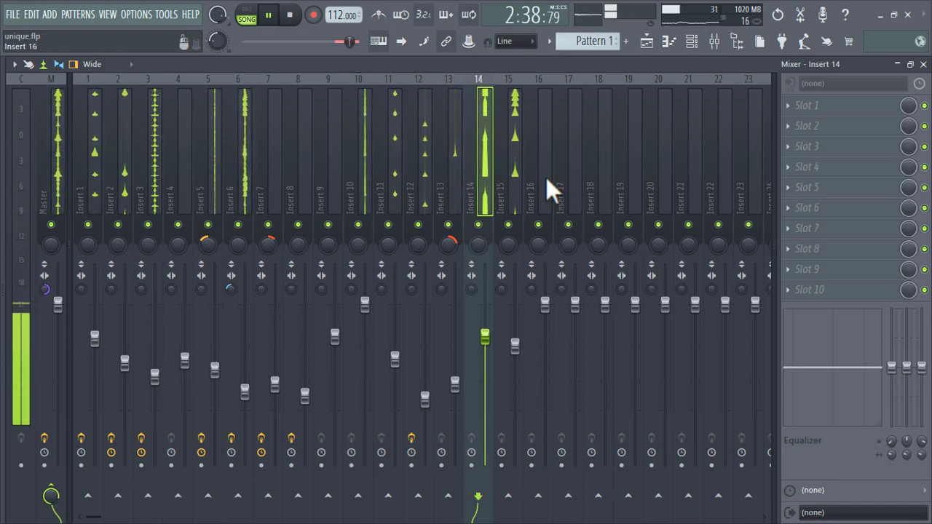
# Stop playback, clear the playlist's time selection and return the song position to the start.
pyautogui.click(668, 41)
pyautogui.scroll(1, 668, 206)
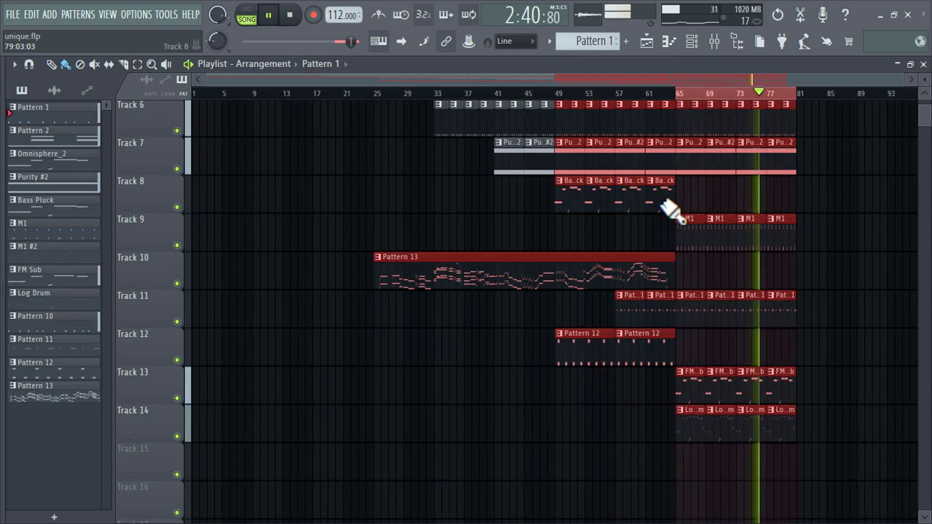
pyautogui.scroll(3, 668, 206)
pyautogui.press('space')
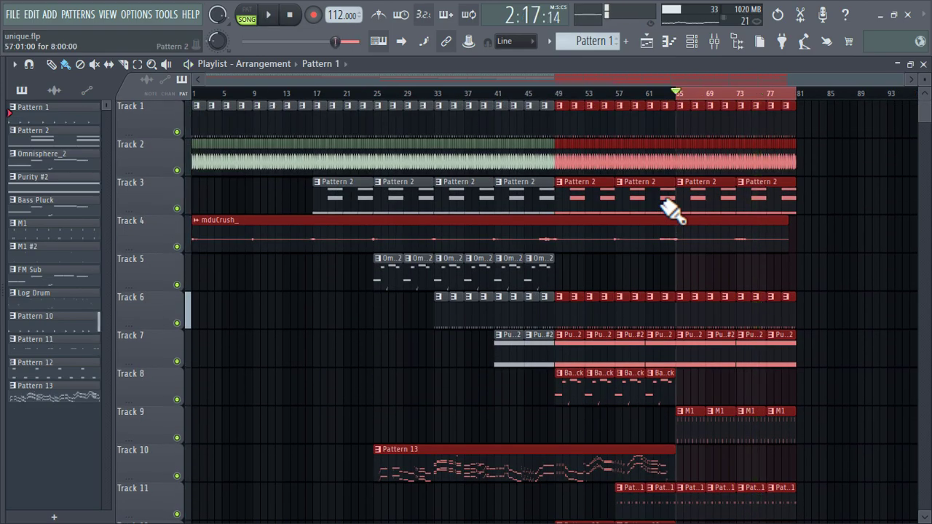
pyautogui.click(200, 96)
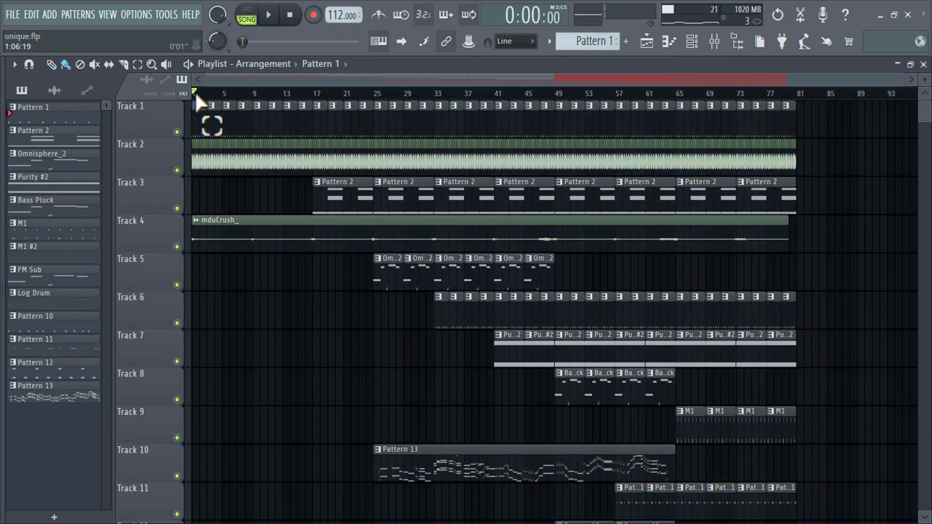
# Inspect FabFilter Pro-Q 3 on the Master track, and restore the Master to its default state without effects or stereo separation.
pyautogui.click(720, 52)
pyautogui.click(52, 156)
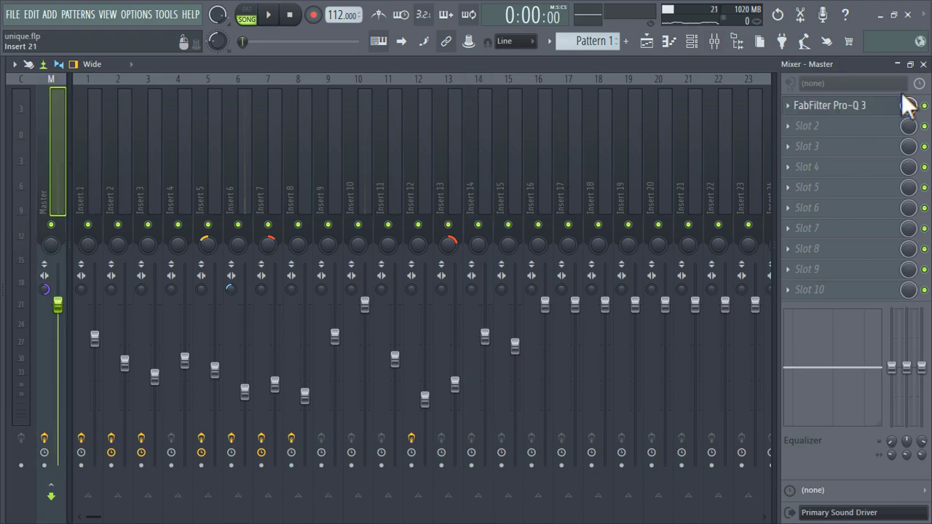
pyautogui.click(867, 110)
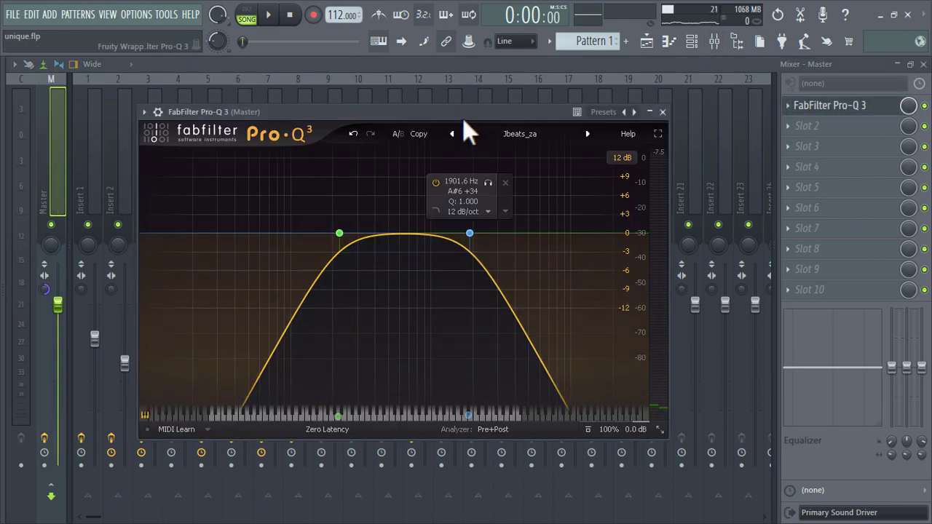
pyautogui.moveTo(463, 118); pyautogui.dragTo(478, 100)
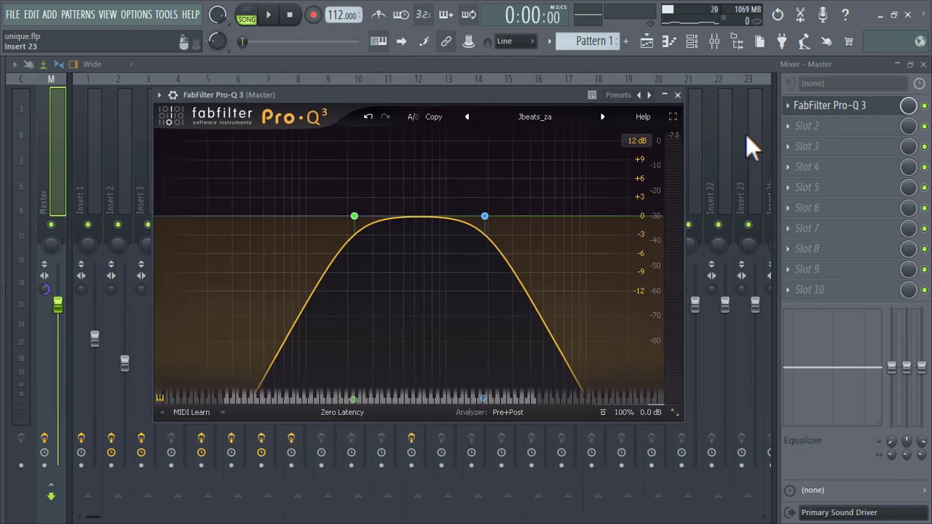
pyautogui.click(677, 94)
pyautogui.rightClick(59, 130)
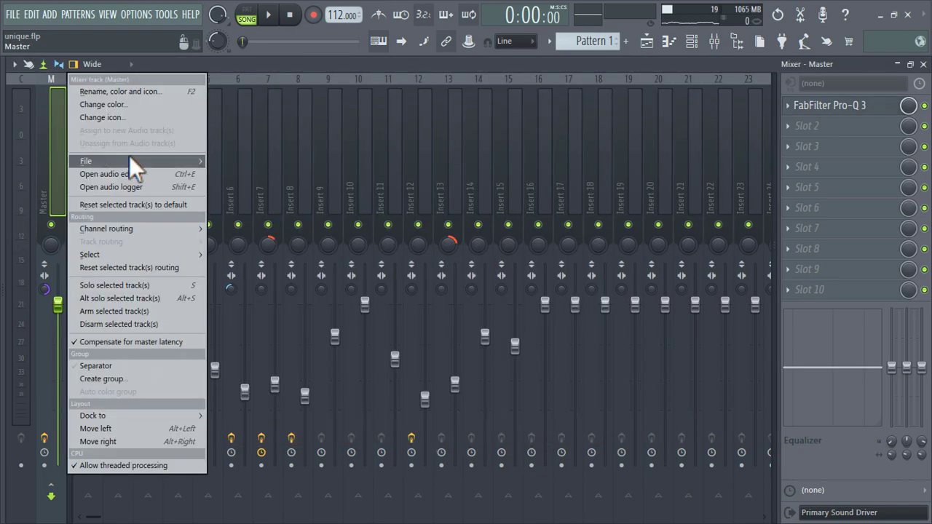
pyautogui.moveTo(128, 156)
pyautogui.click(288, 201)
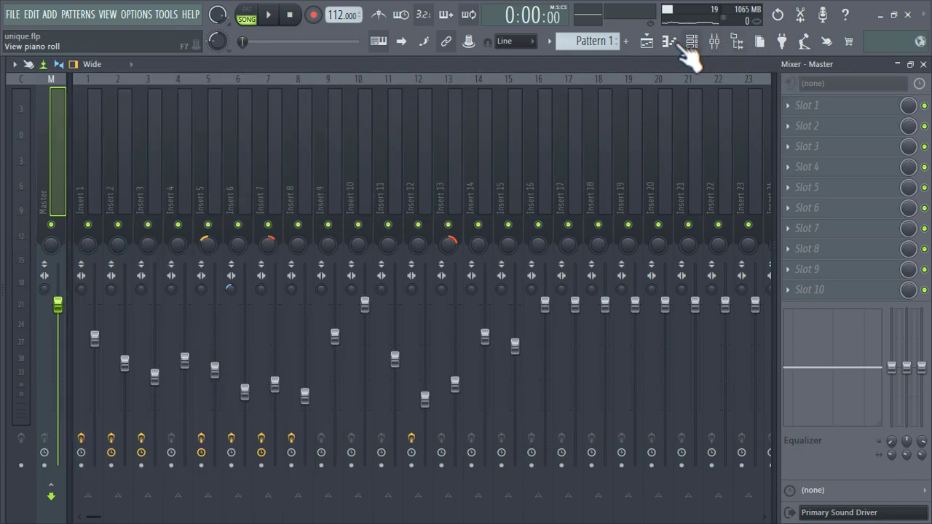
# Reduce the playlist's track height so Tracks 1 to 14 fit in view, and play the song from the start.
pyautogui.click(651, 48)
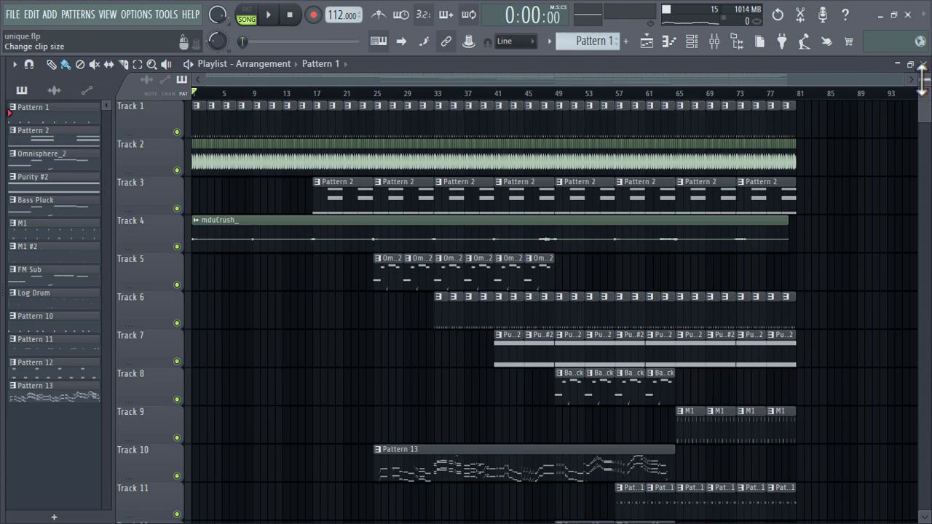
pyautogui.moveTo(921, 75); pyautogui.dragTo(922, 79)
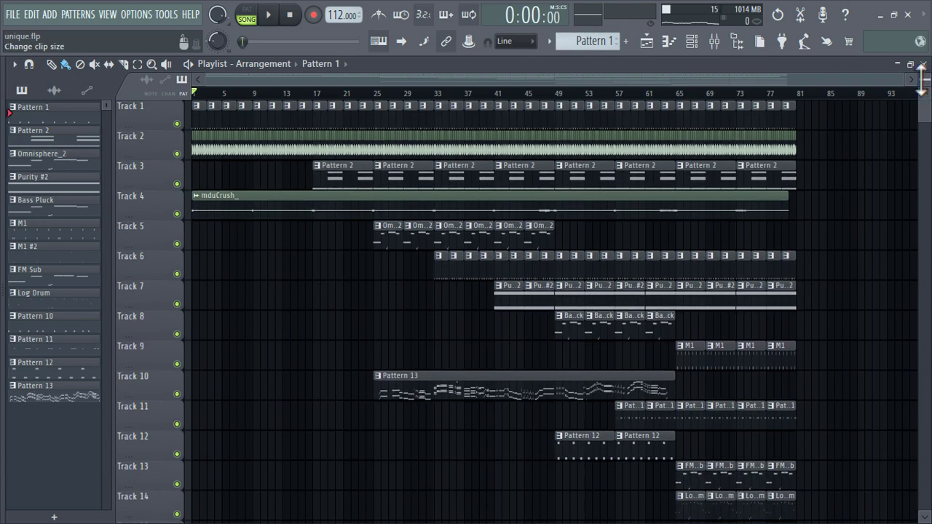
pyautogui.press('space')
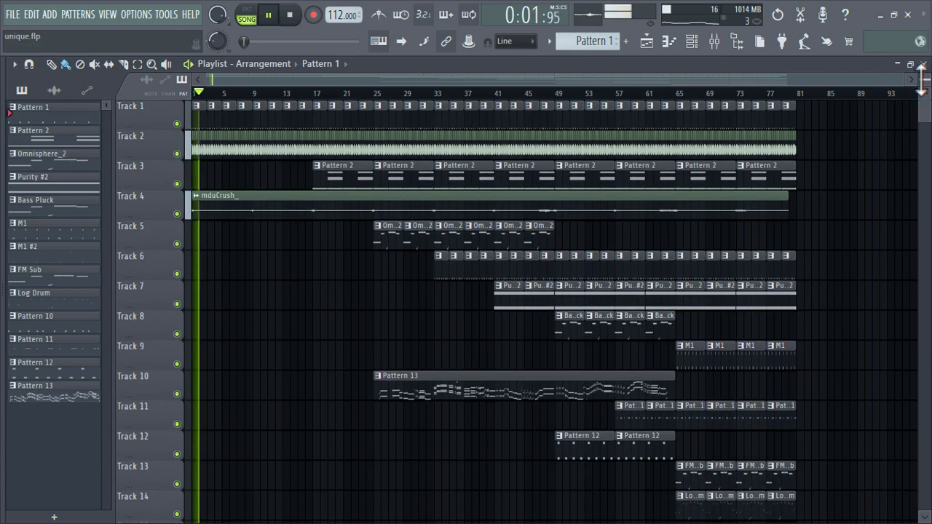
# Adjust the system volume to 30 while the song plays.
pyautogui.press('XF86AudioLowerVolume')
pyautogui.press('XF86AudioLowerVolume')
pyautogui.press('XF86AudioLowerVolume')
pyautogui.press('XF86AudioLowerVolume')
pyautogui.press('XF86AudioLowerVolume')
pyautogui.press('XF86AudioLowerVolume')
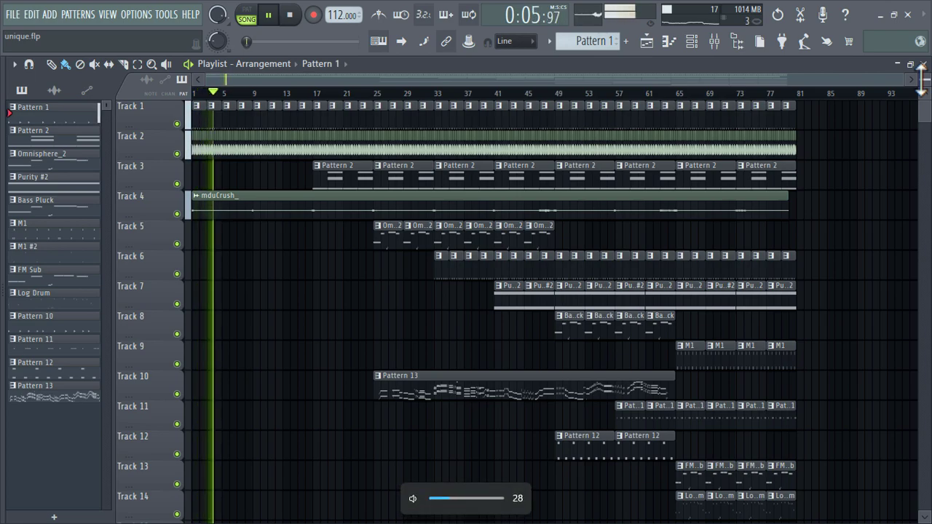
pyautogui.press('XF86AudioRaiseVolume')
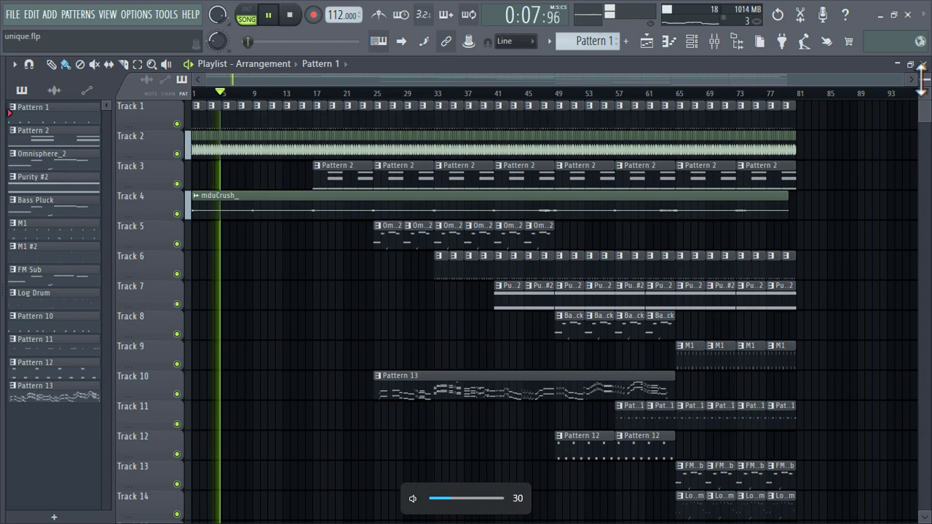